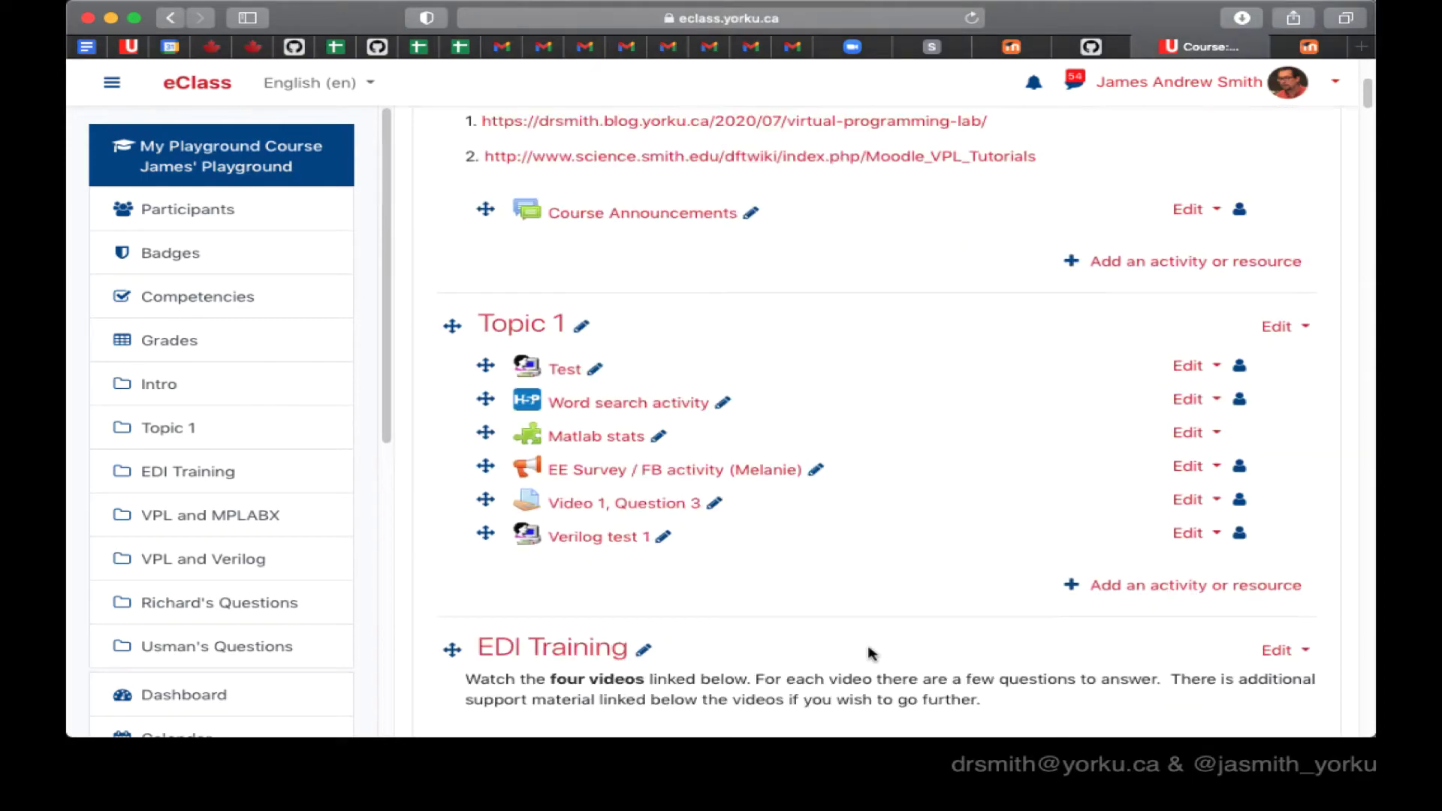
- In the VPL and Verilog section, pick Virtual programming lab from the All activities list
scroll(868, 659, "down", 10)
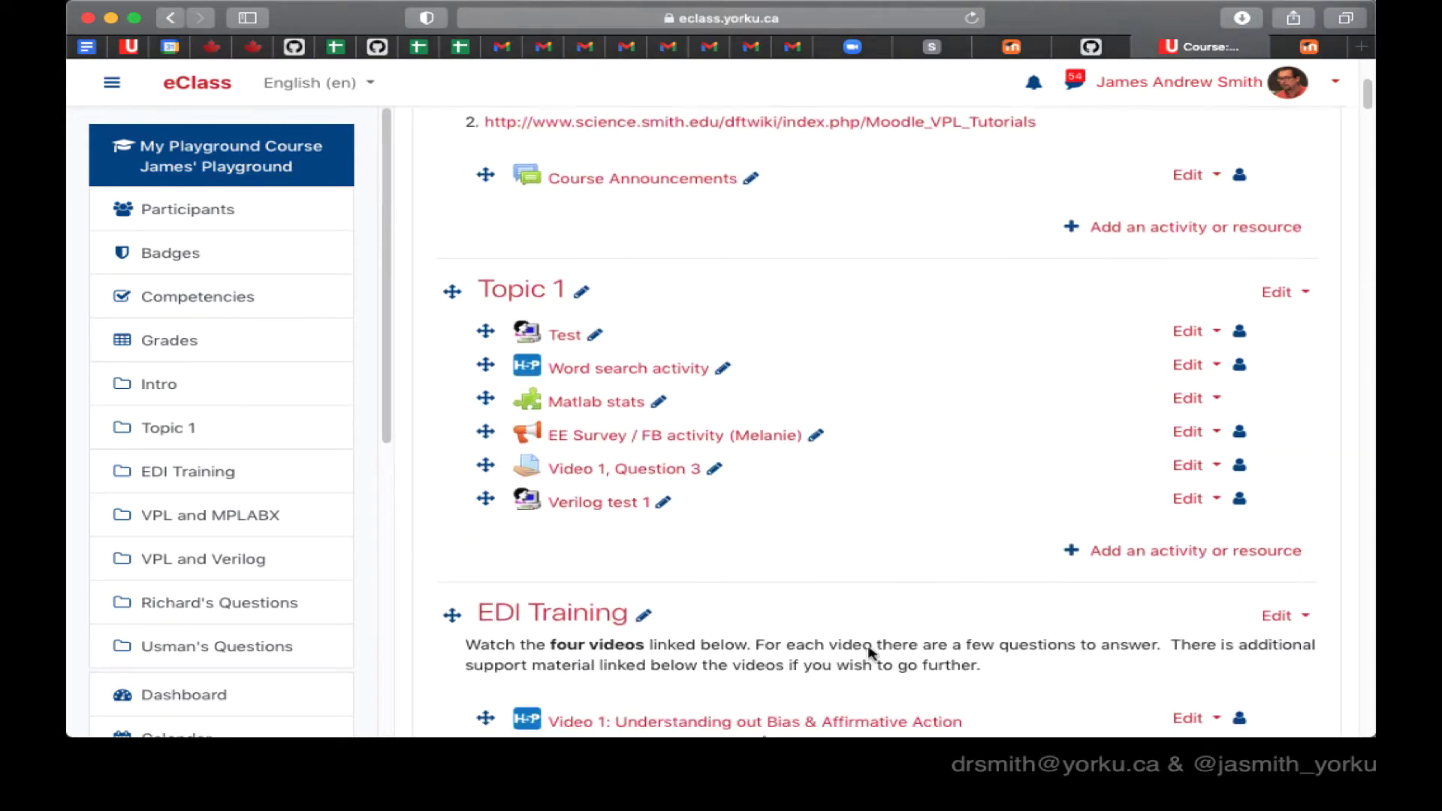
scroll(869, 653, "down", 15)
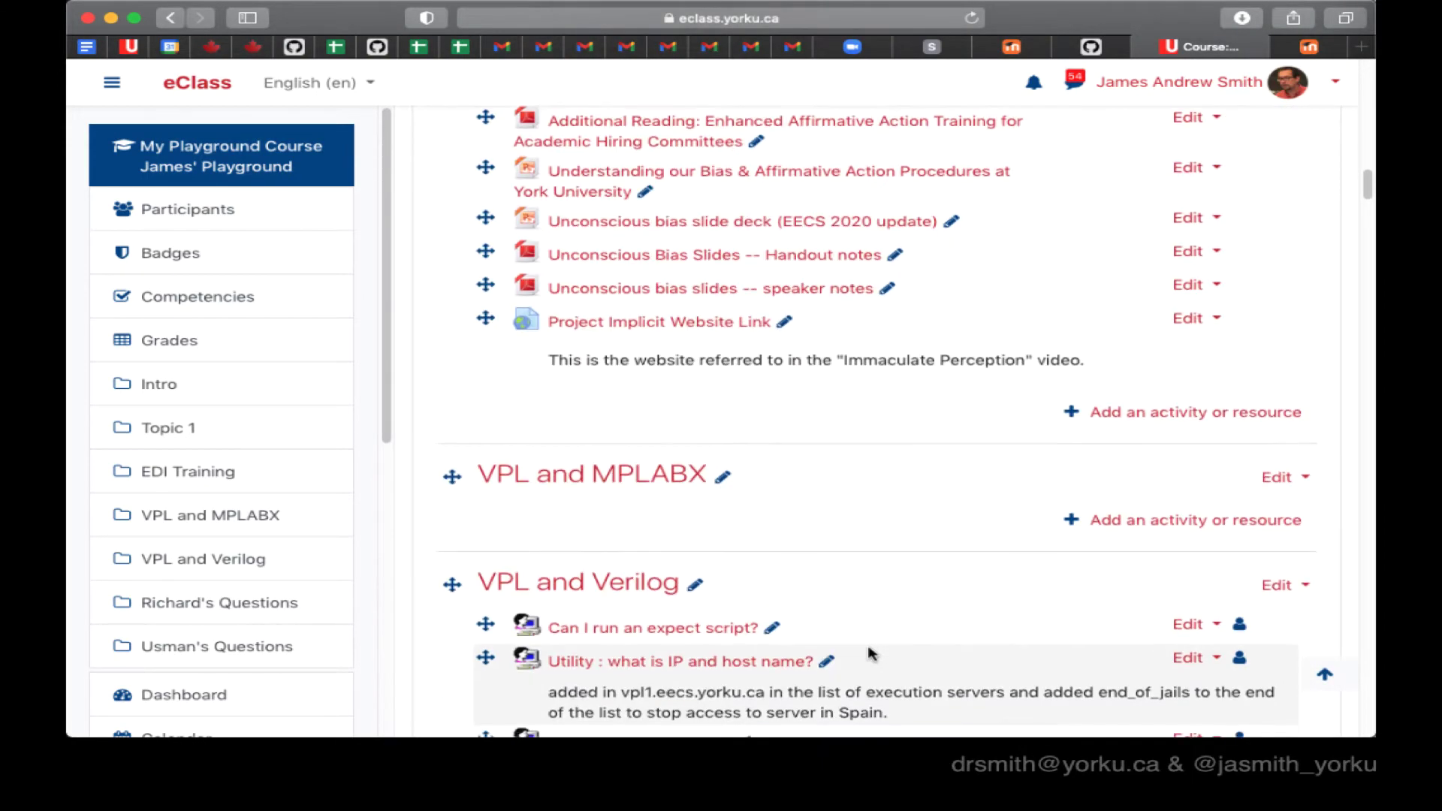
scroll(868, 653, "down", 3)
scroll(869, 653, "down", 5)
scroll(867, 653, "up", 4)
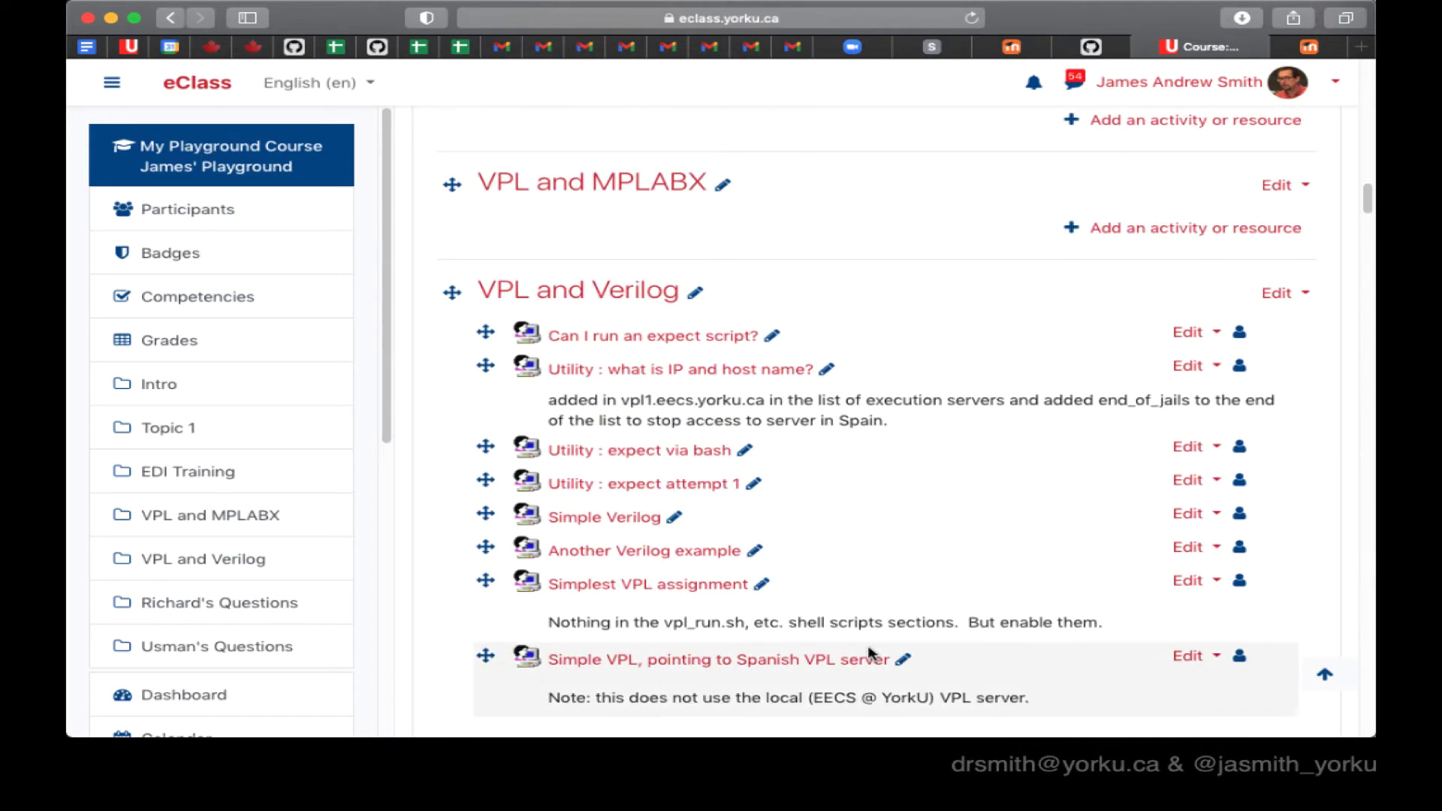
scroll(1074, 615, "down", 2)
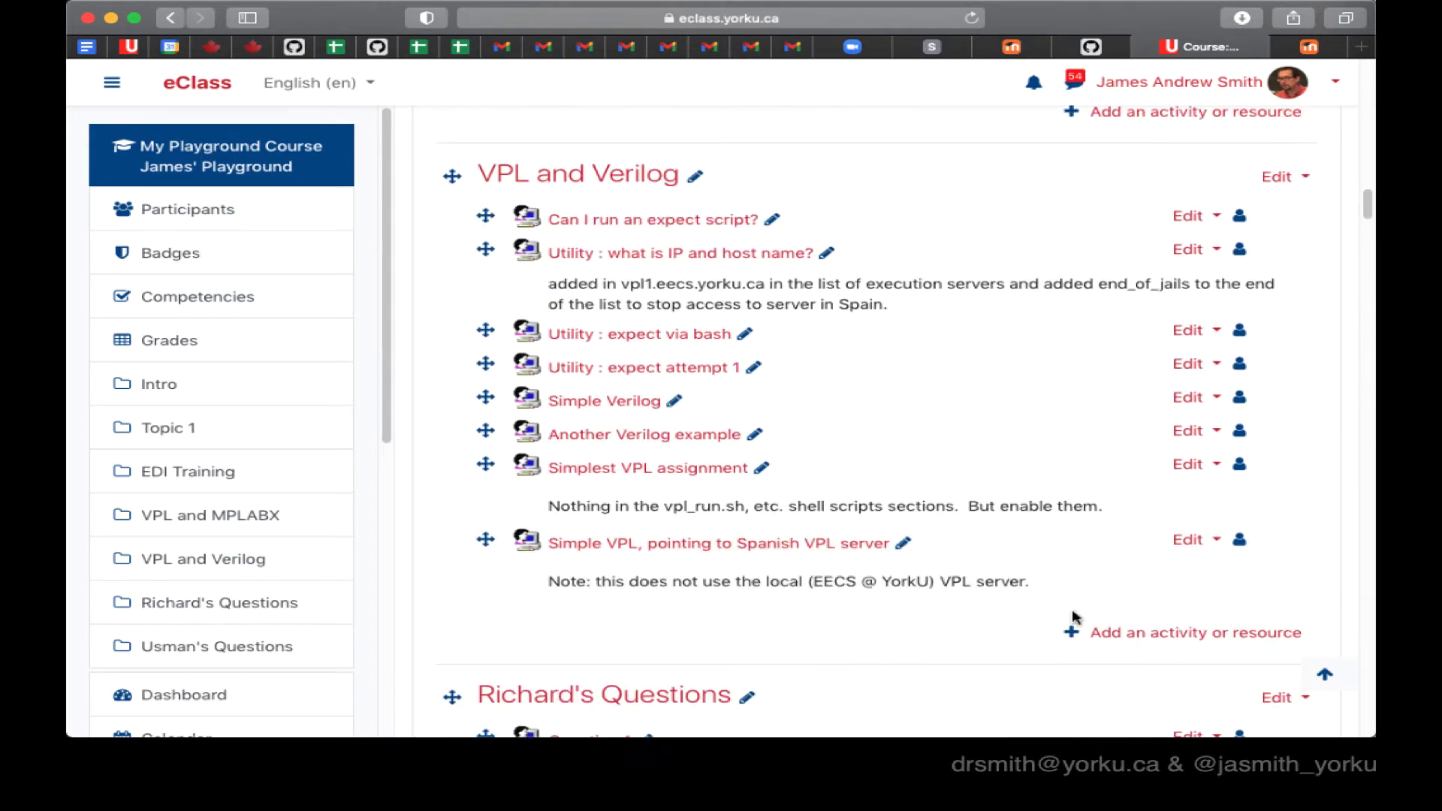
left_click(1126, 634)
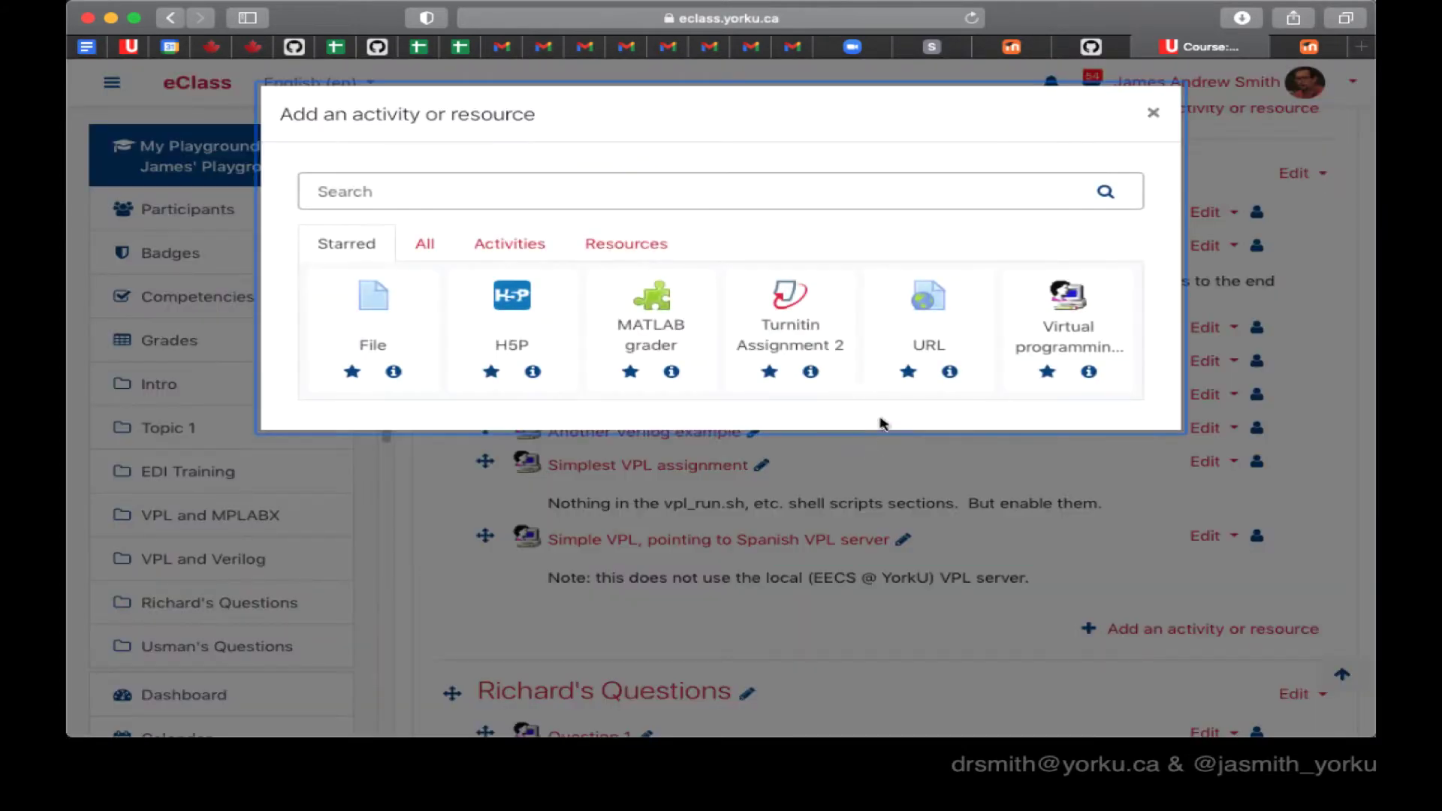
left_click(427, 243)
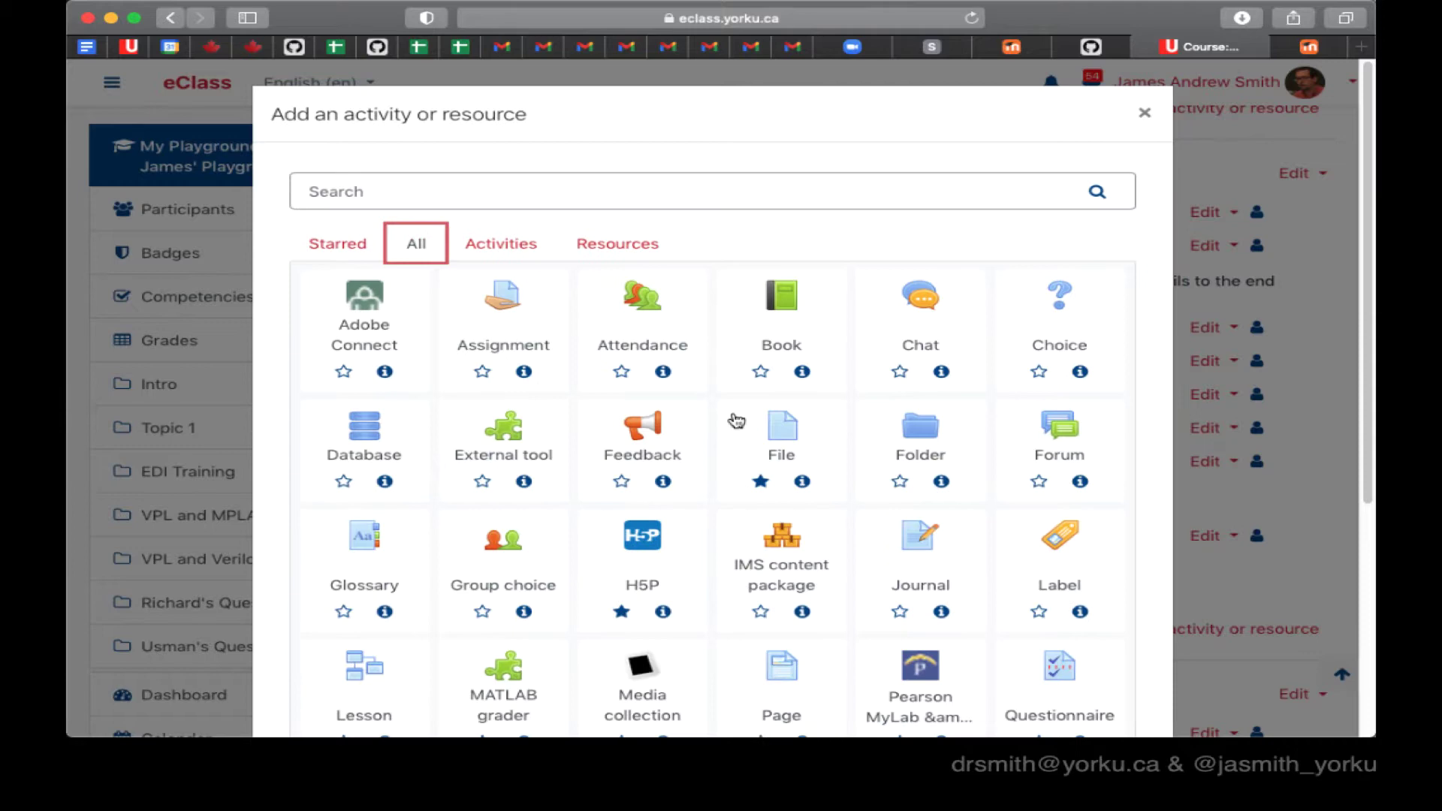
scroll(735, 418, "down", 4)
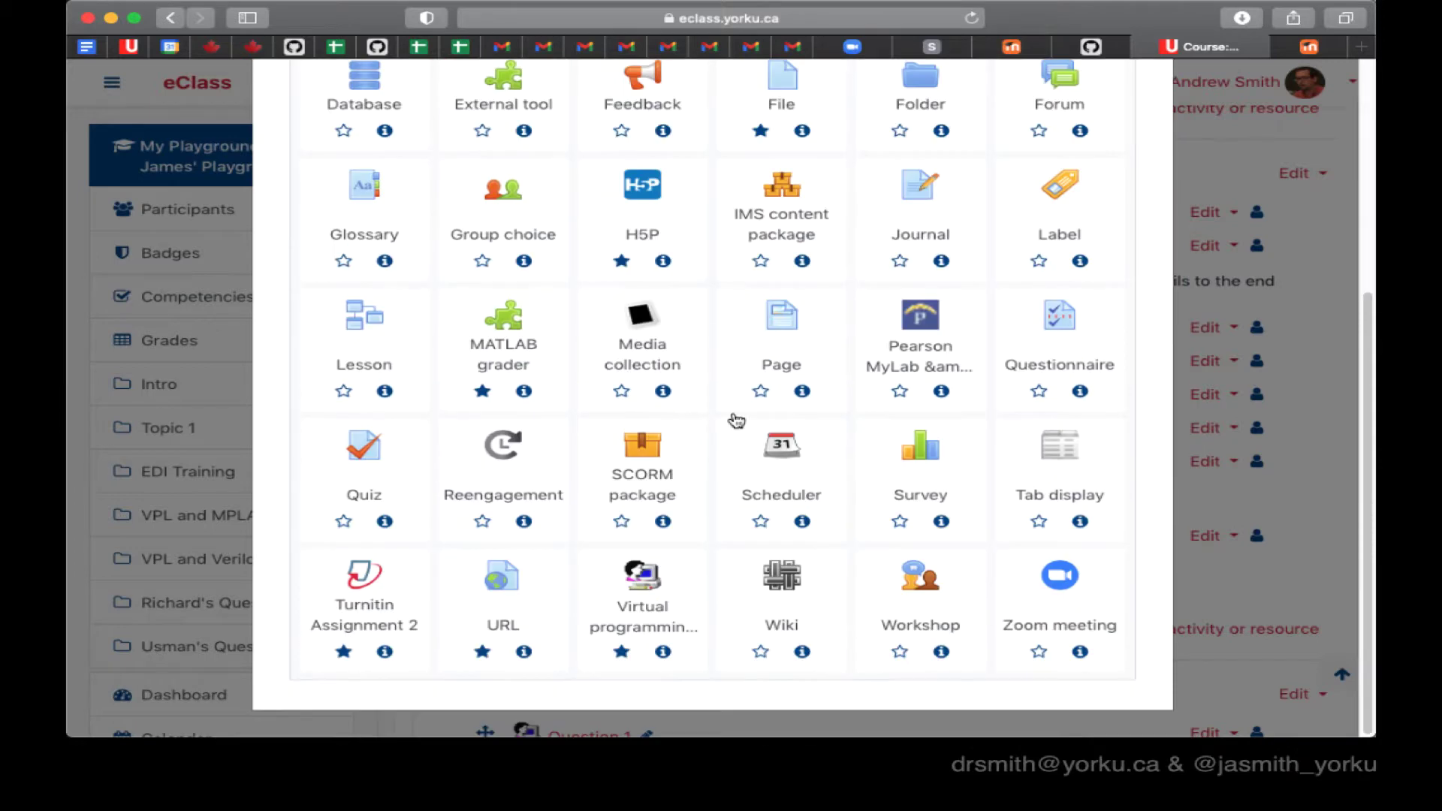
left_click(661, 603)
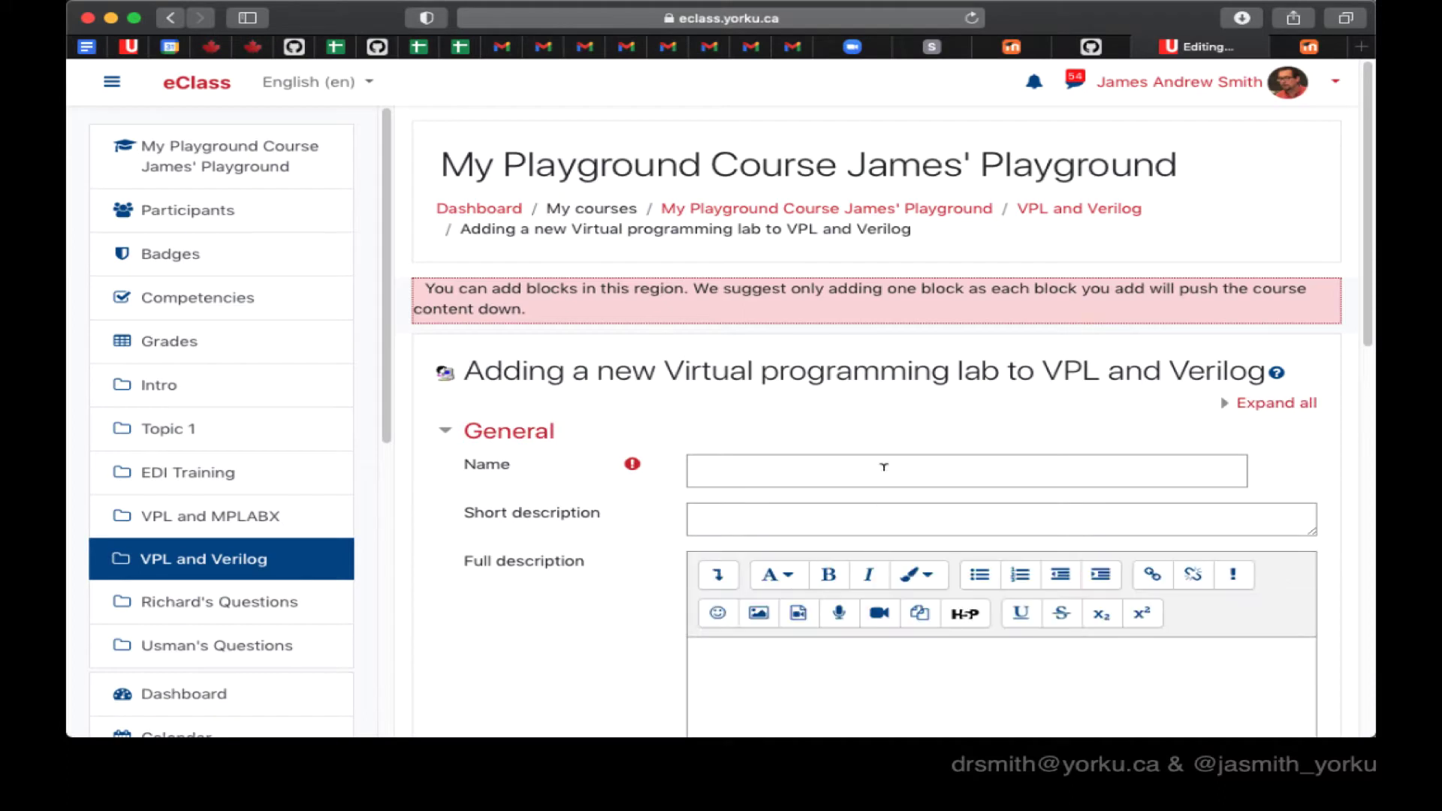
- Name the activity 'Another super simple VPL example (EECS server)' and write a short description mentioning the EECS YorkU Server
left_click(883, 464)
type("An")
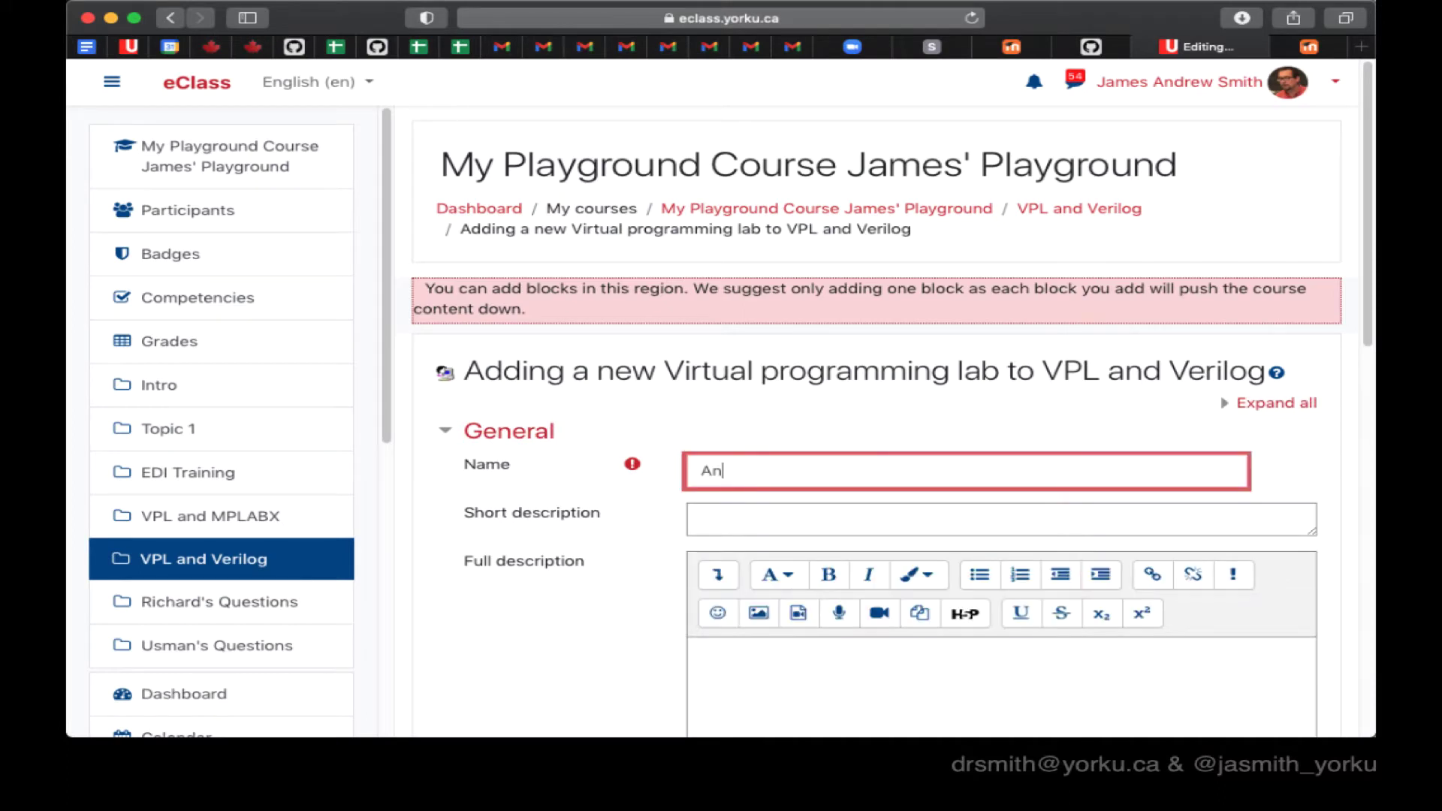
type("other simpl")
key("BackSpace")
key("BackSpace")
key("BackSpace")
key("BackSpace")
key("BackSpace")
type("super simple")
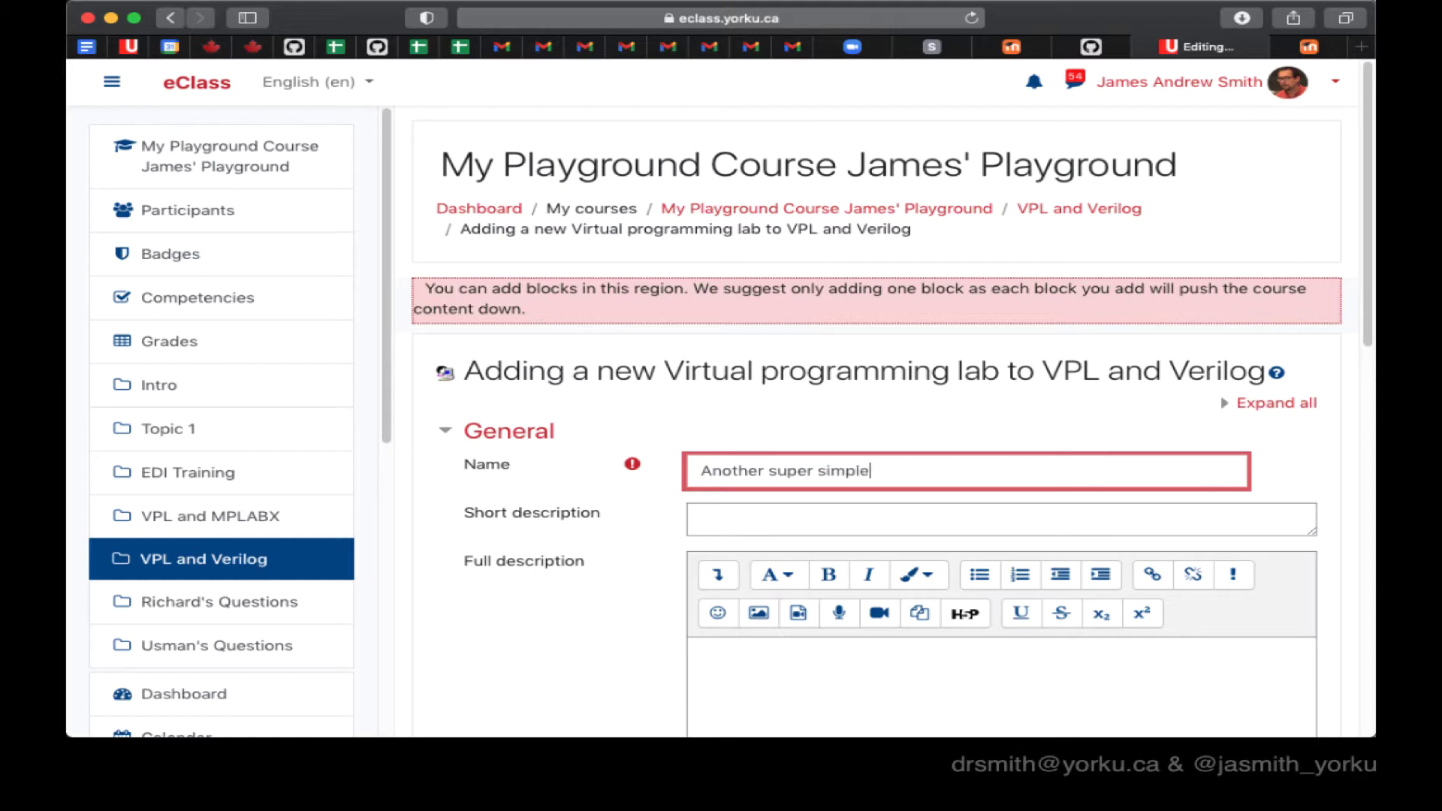
type(" VPL exercise (EECS")
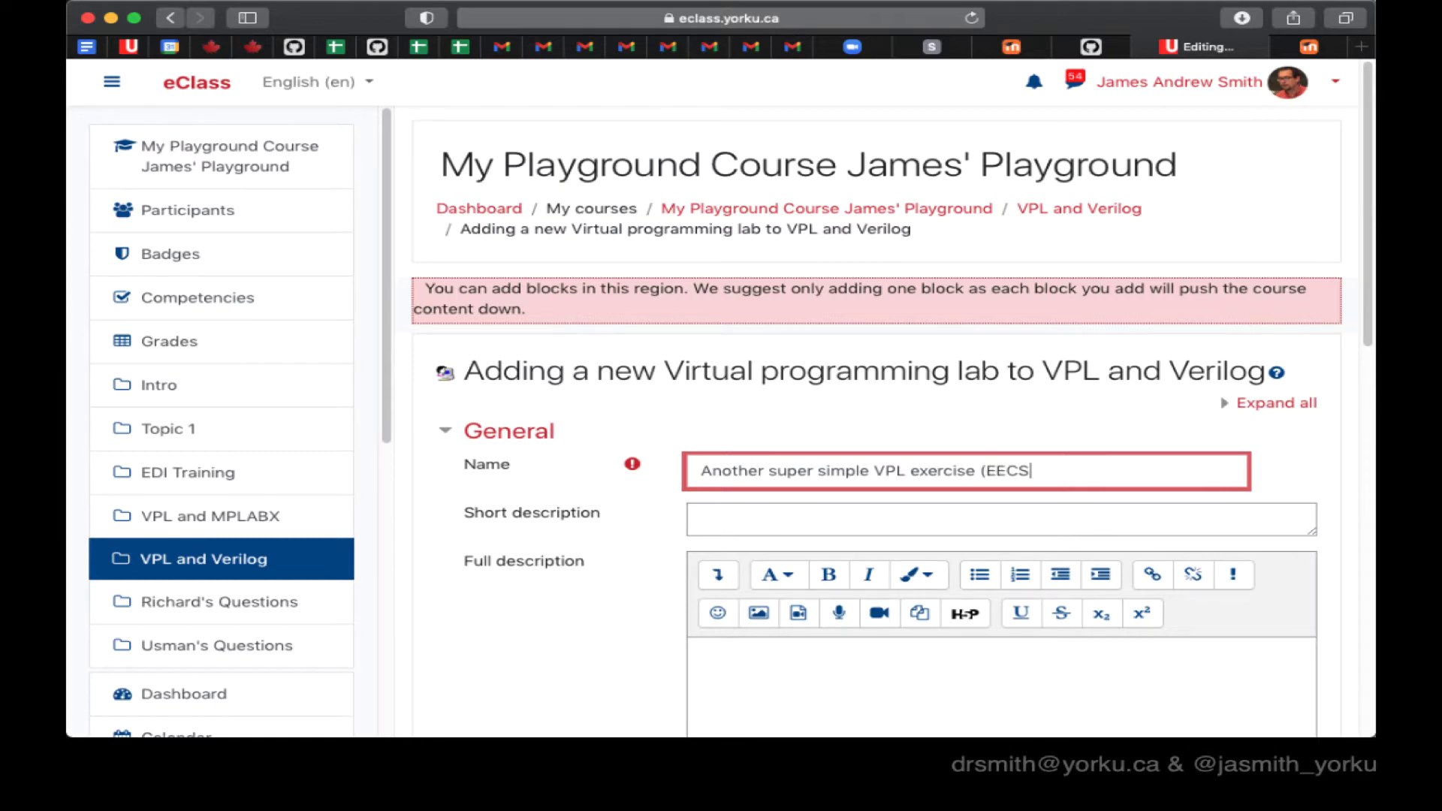
type(" server)")
left_click(701, 520)
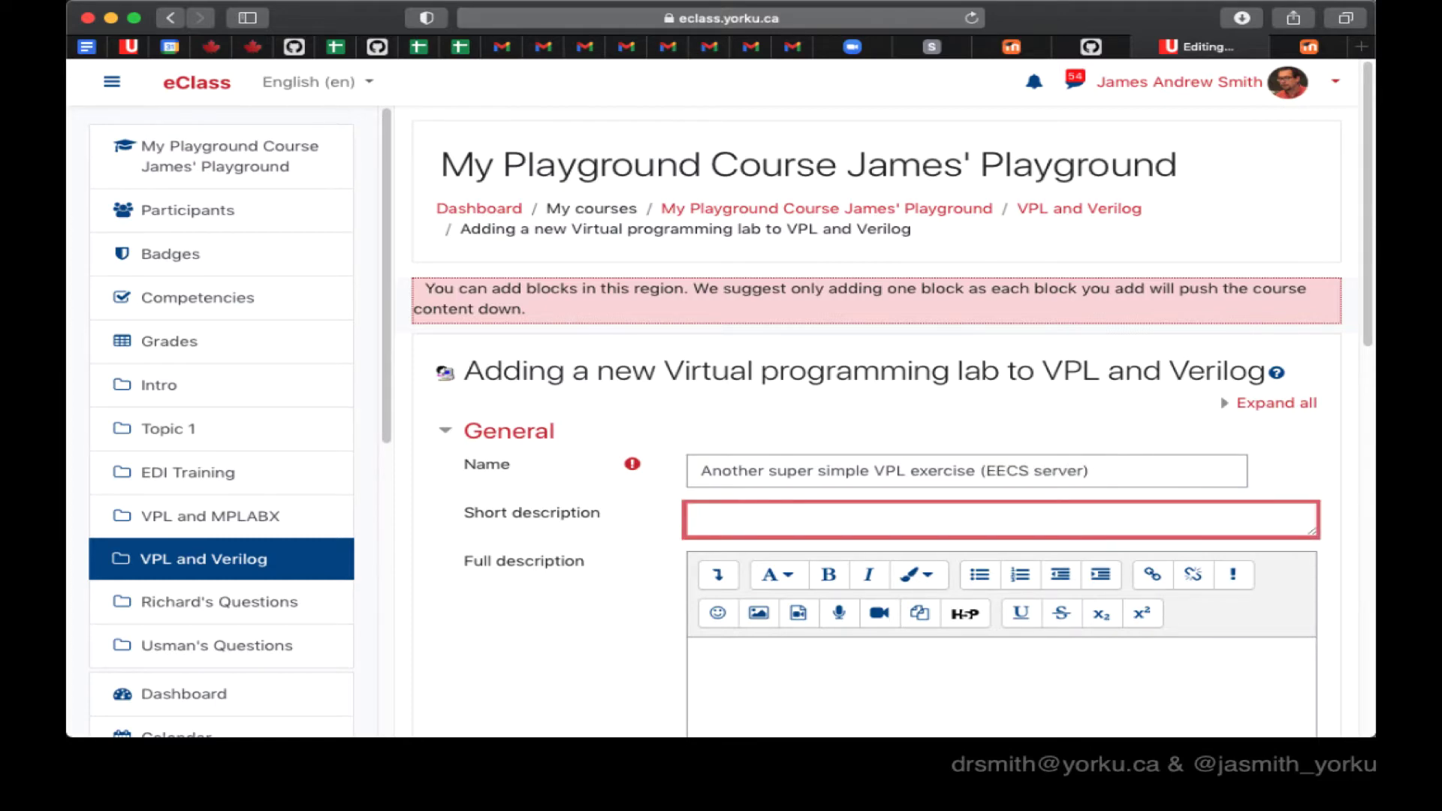
type("a quick and dirty V")
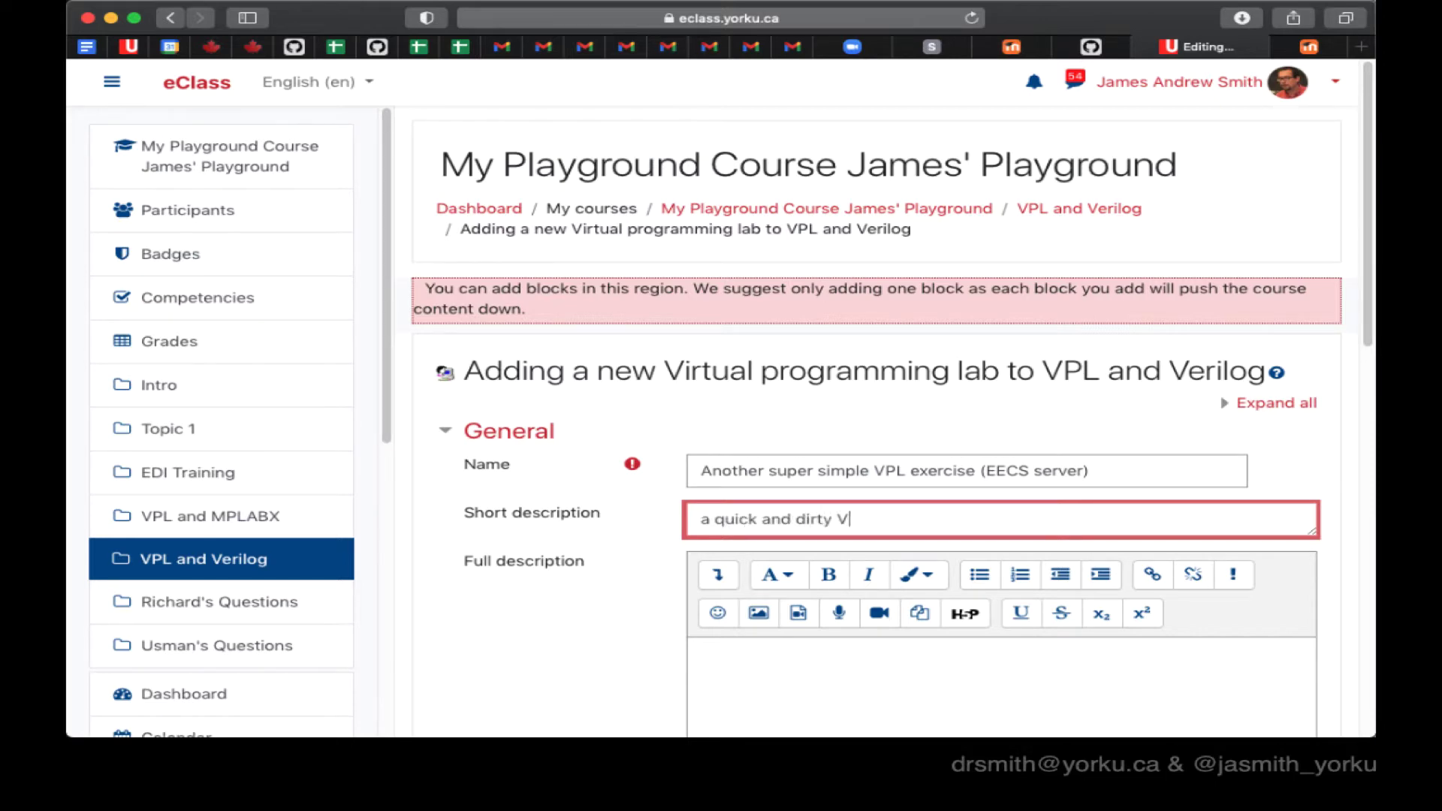
type("PL example")
left_click(944, 471)
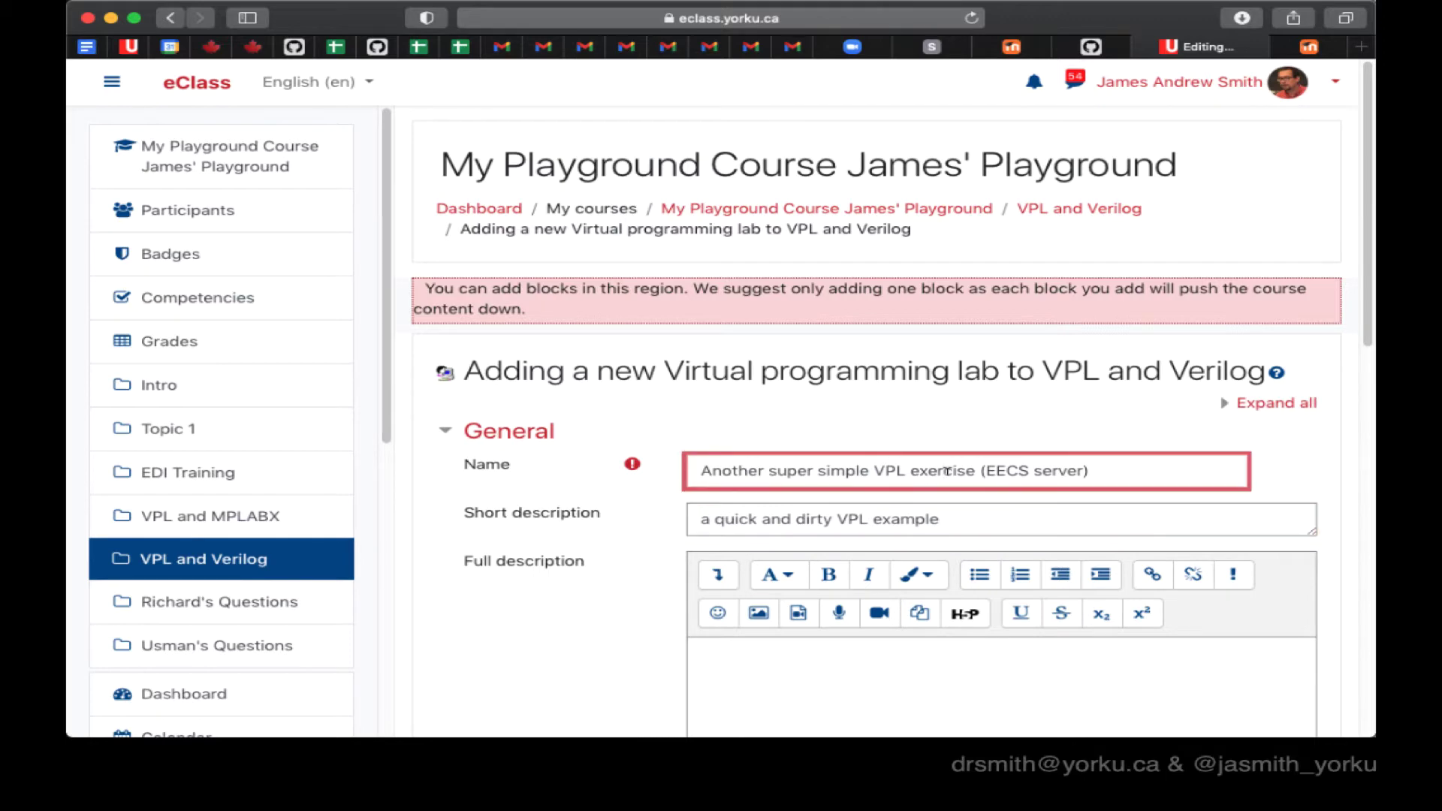
double_click(946, 470)
type("example")
left_click(970, 510)
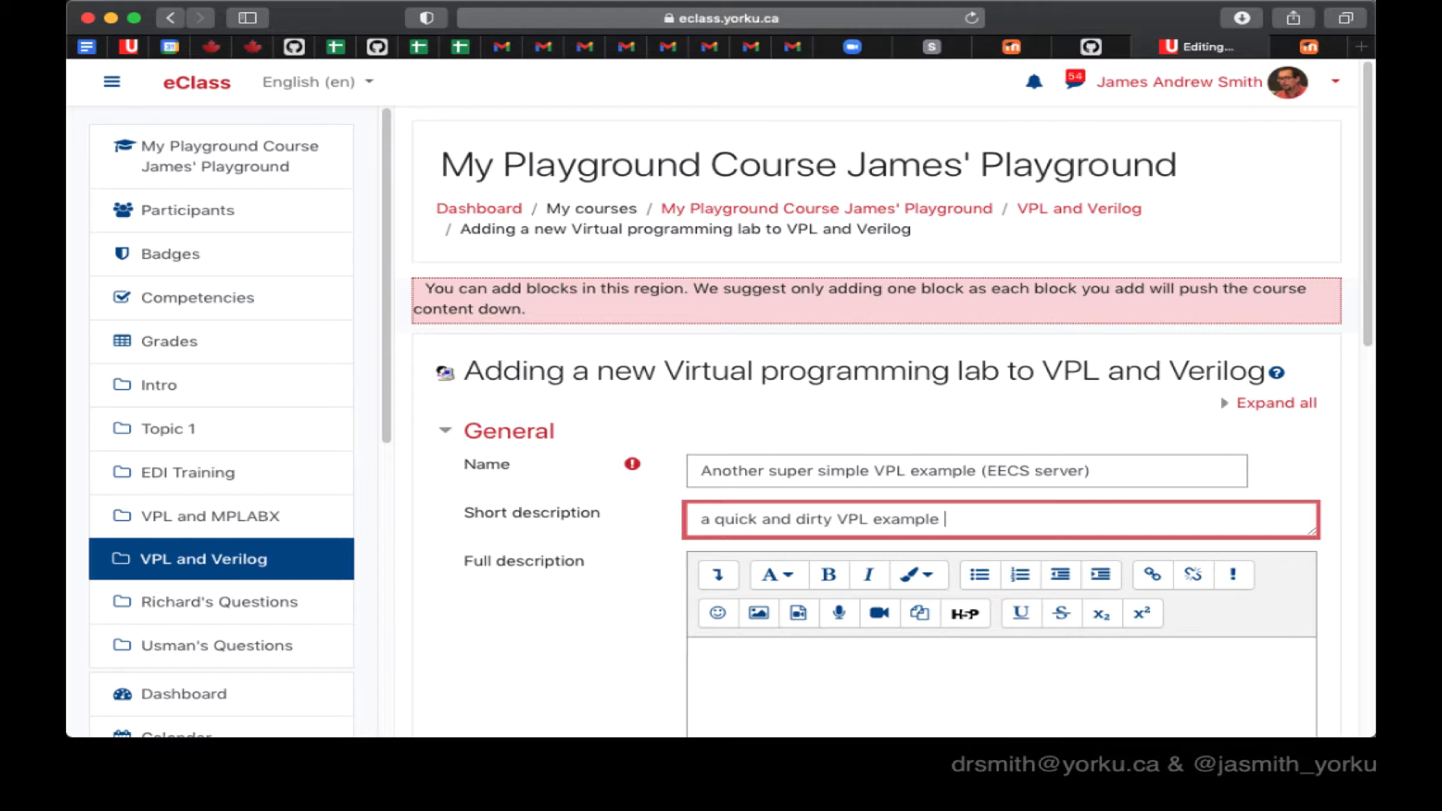
type("using the EECS YorkU Server")
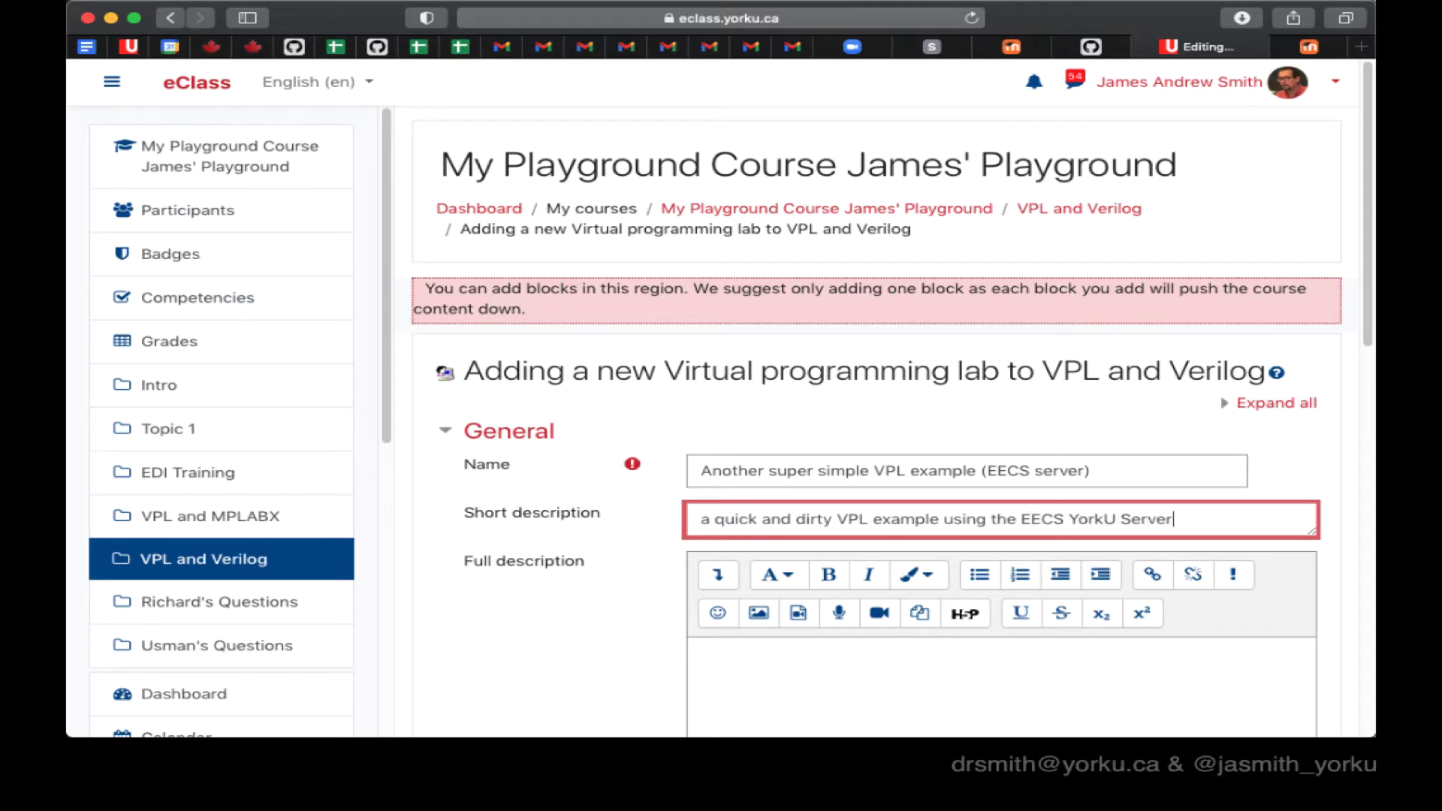
- Add the full description 'some description here.', keep Display description checked, and save the activity
left_click(899, 673)
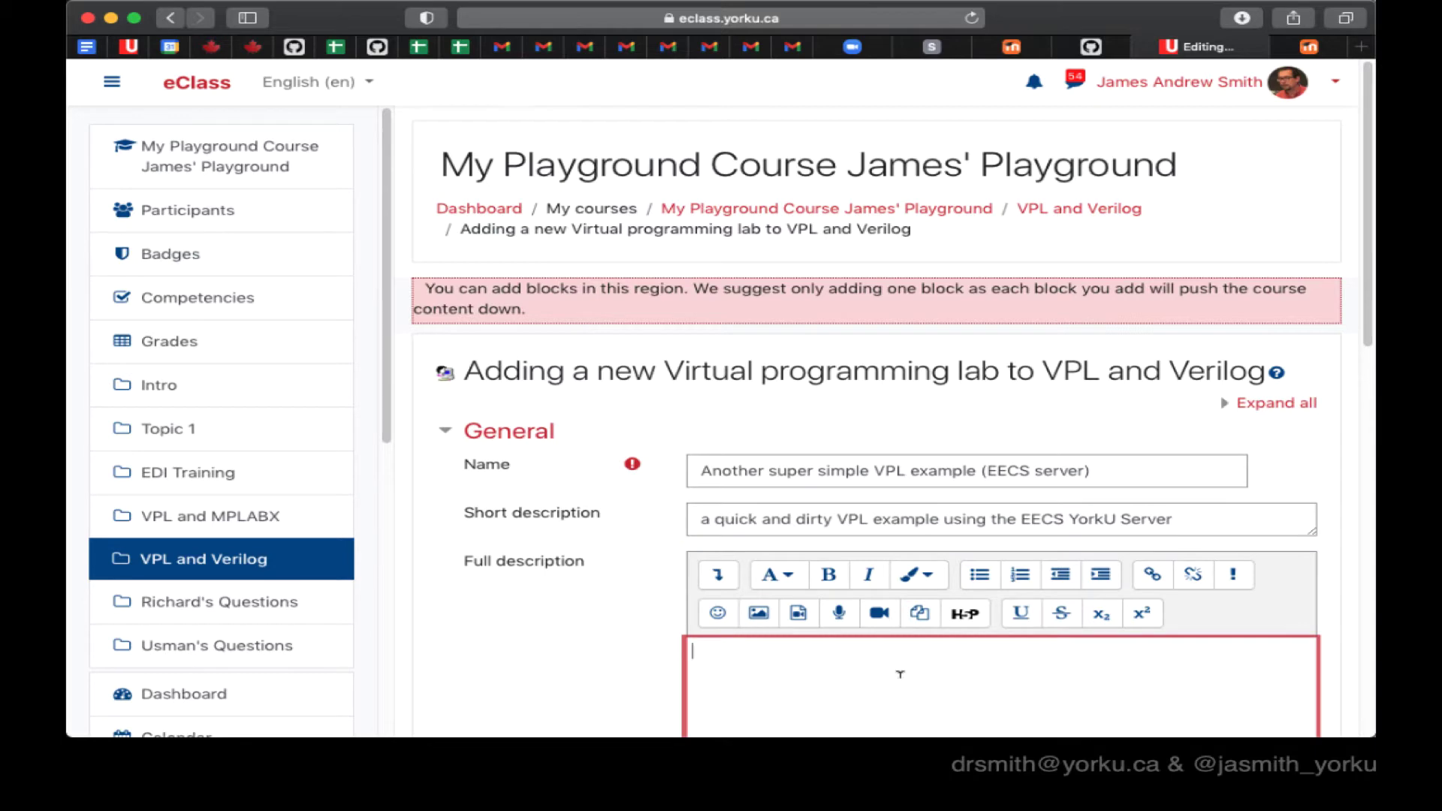
type("some description here.")
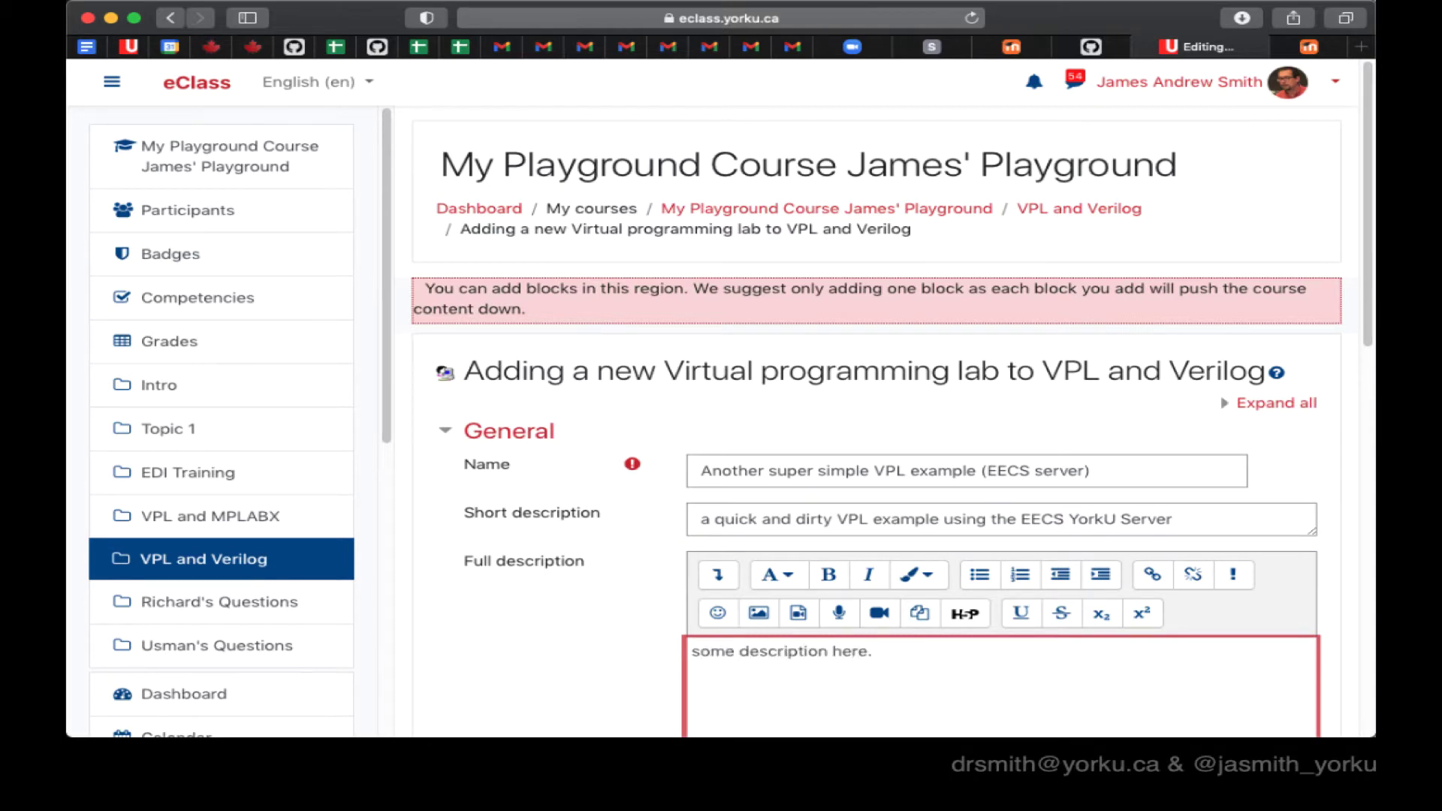
scroll(895, 674, "down", 5)
left_click(700, 585)
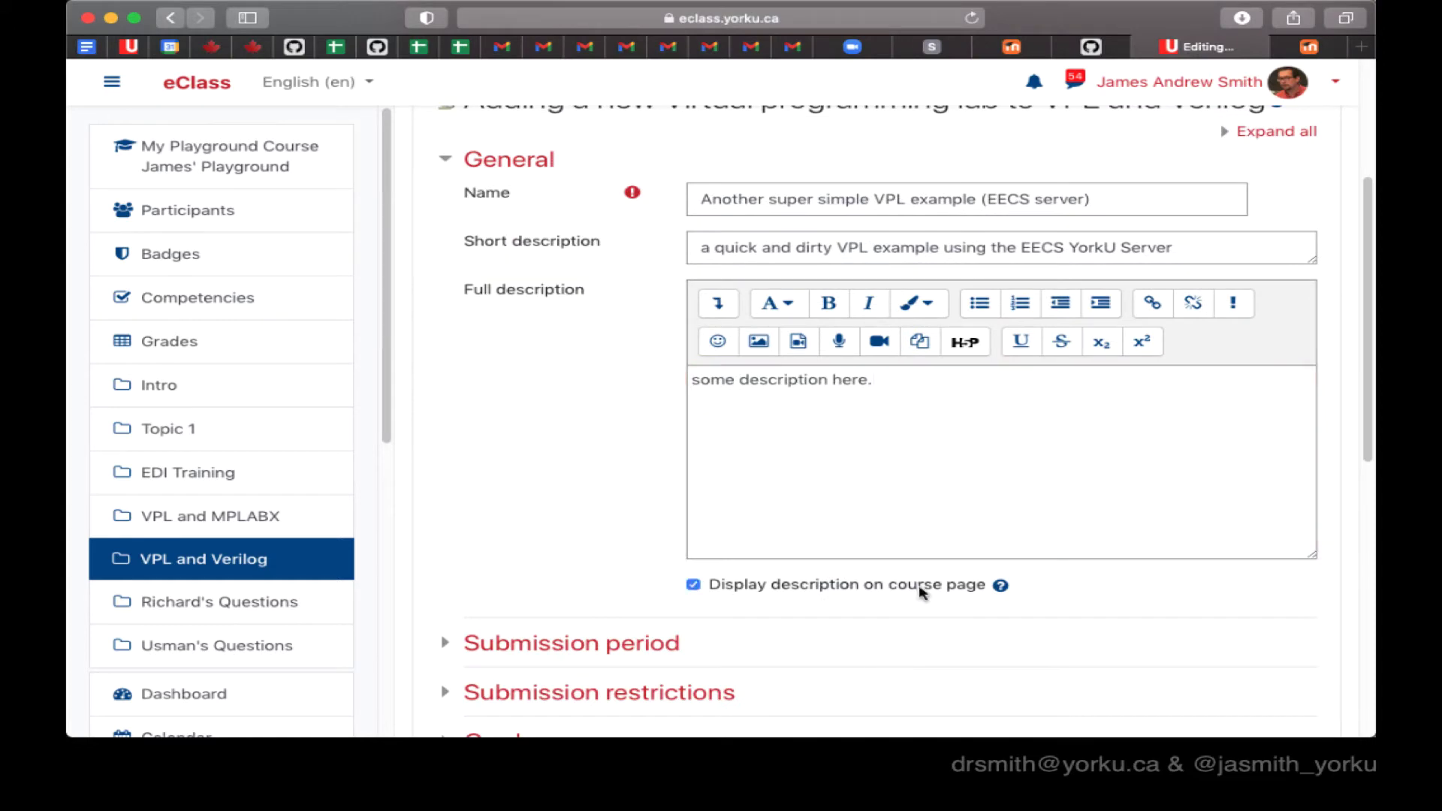
scroll(922, 594, "down", 10)
left_click(1043, 389)
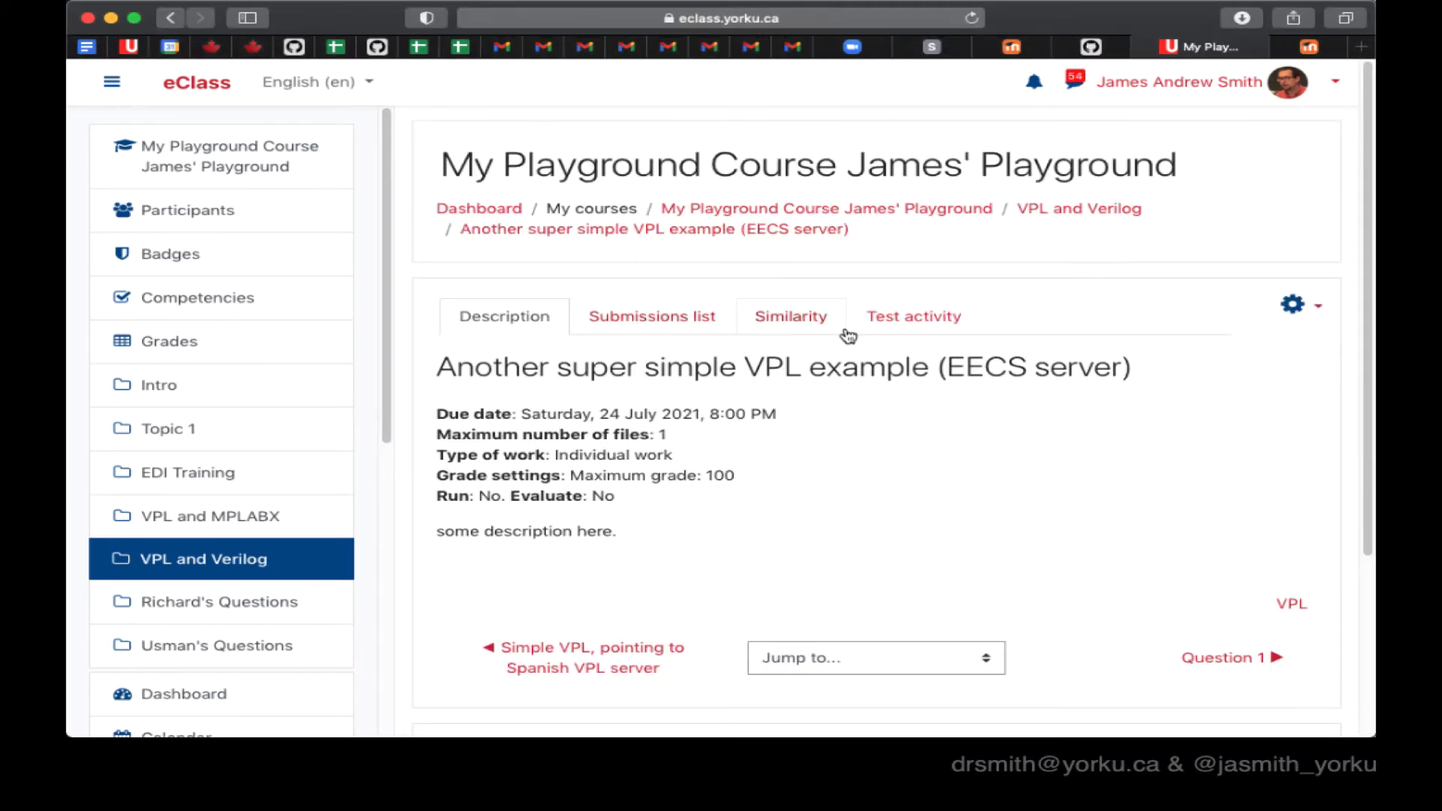
- Go to the activity's Test activity tab and its Edit code editor
left_click(935, 321)
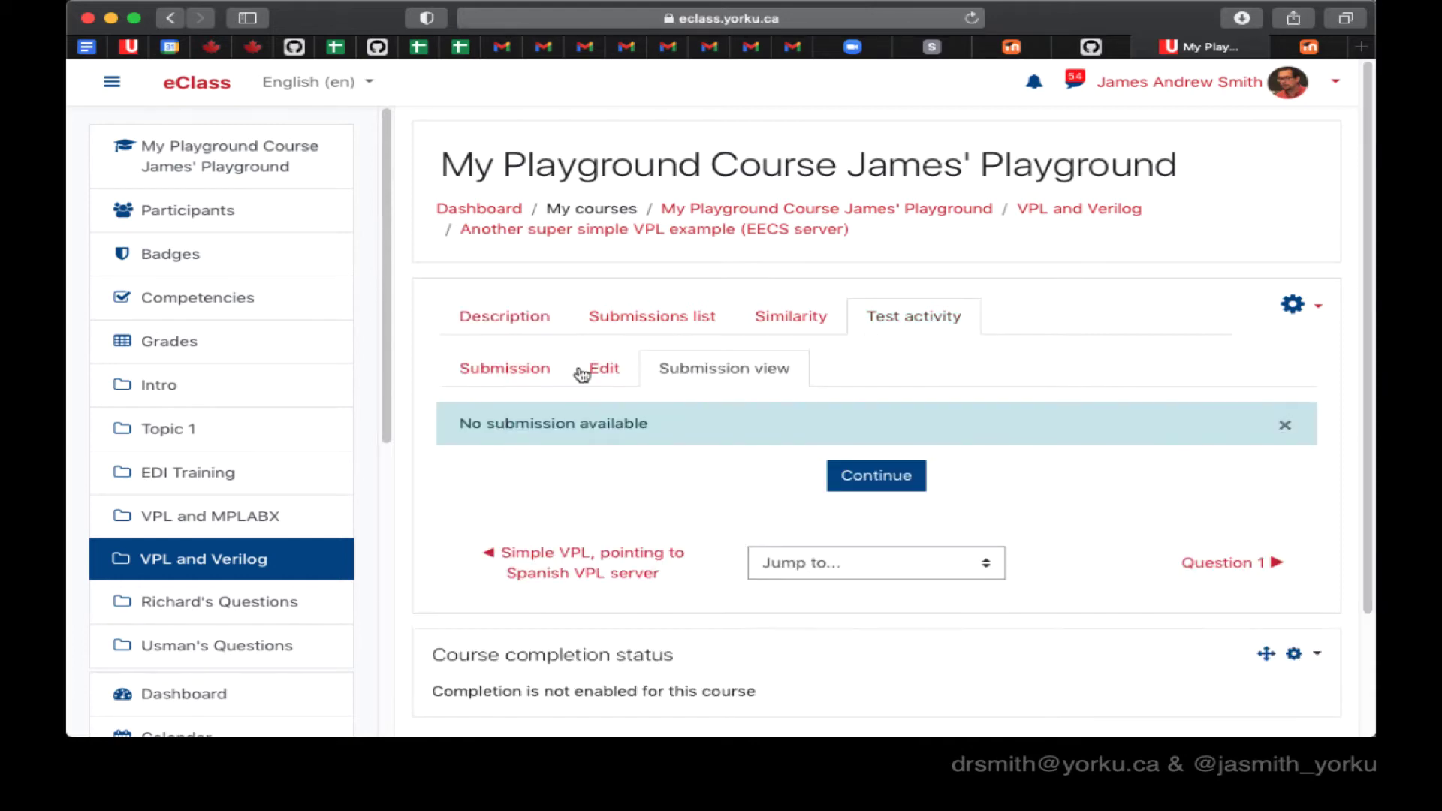
left_click(603, 385)
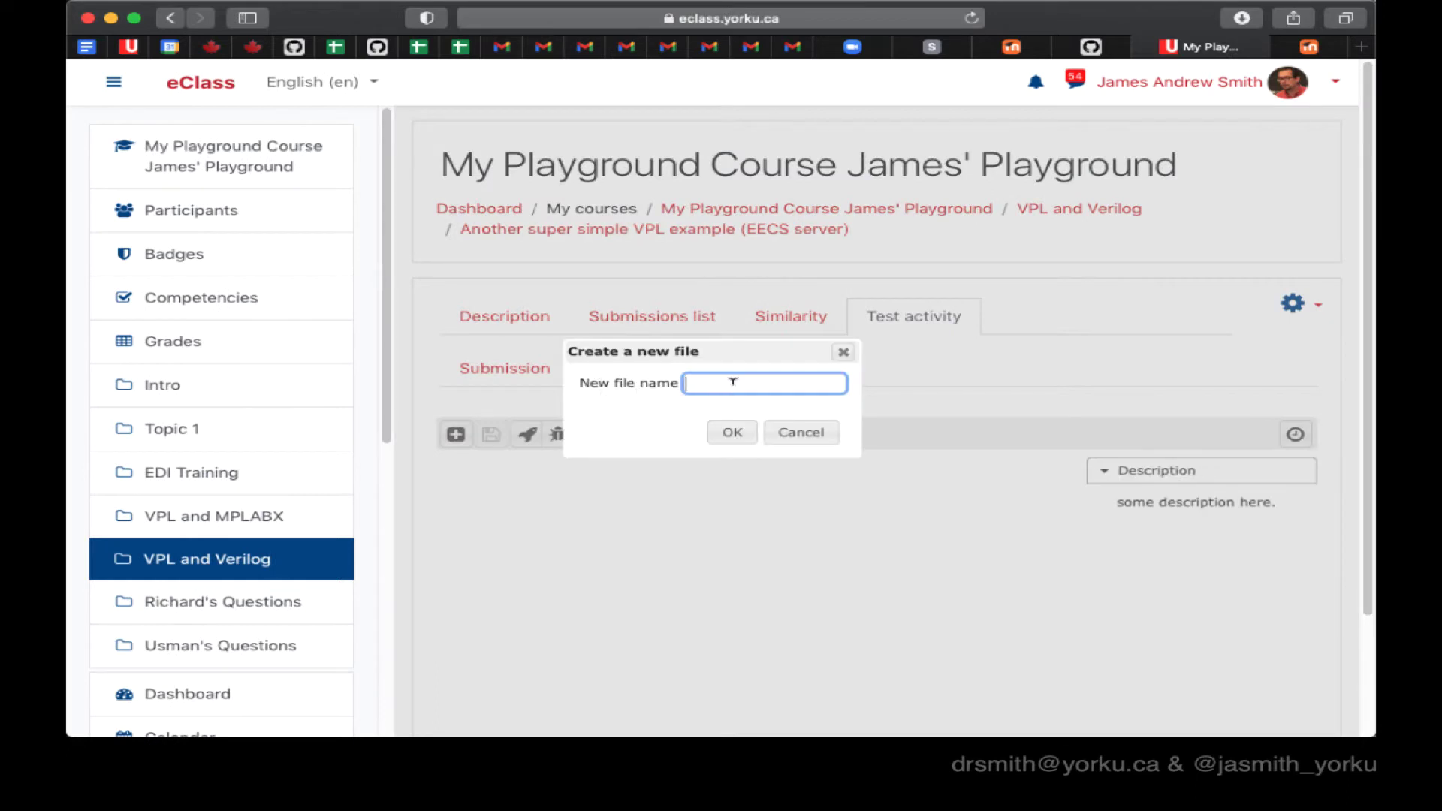
- Create a new empty file called myJavaExample.java in the VPL editor
type("myJavaExample.java")
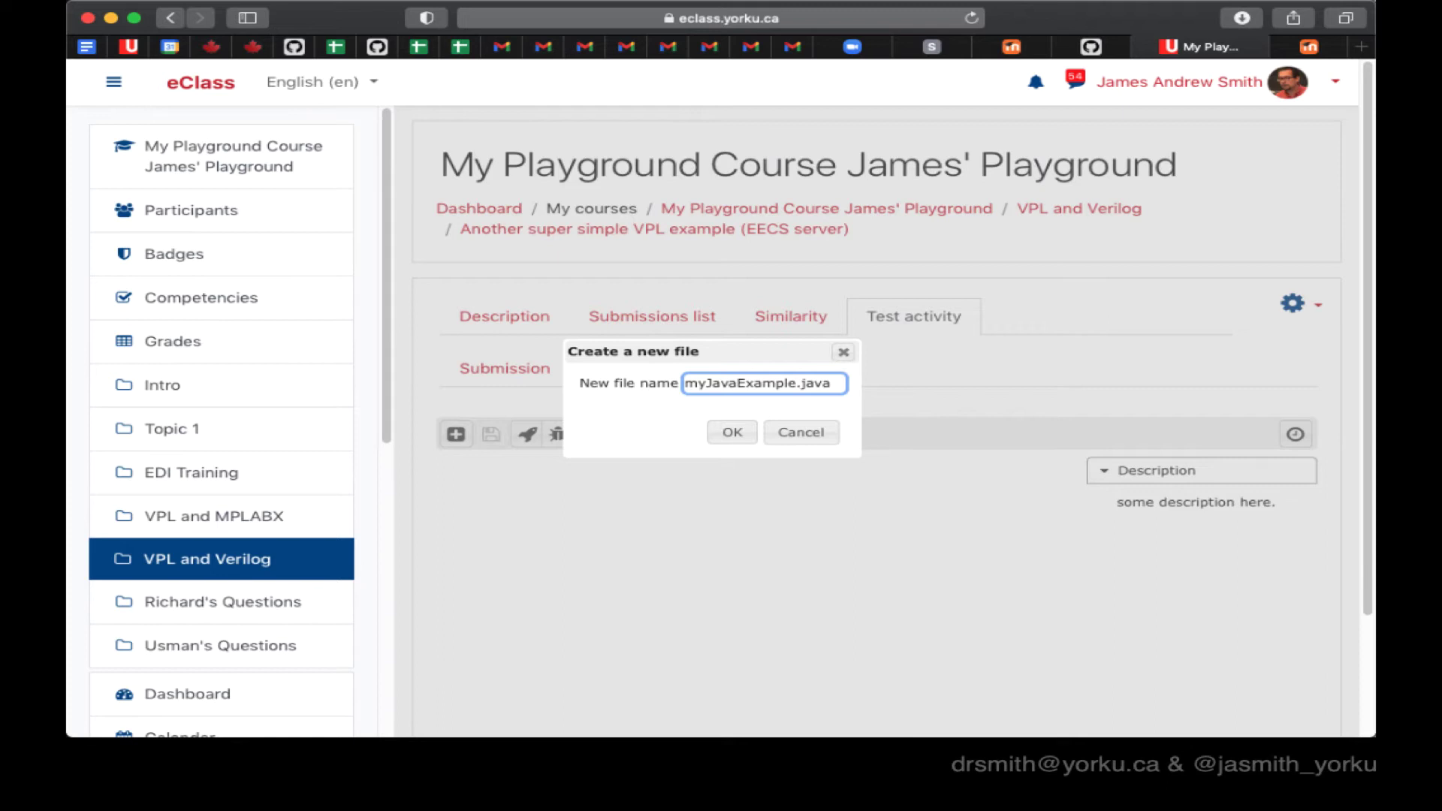
left_click(733, 443)
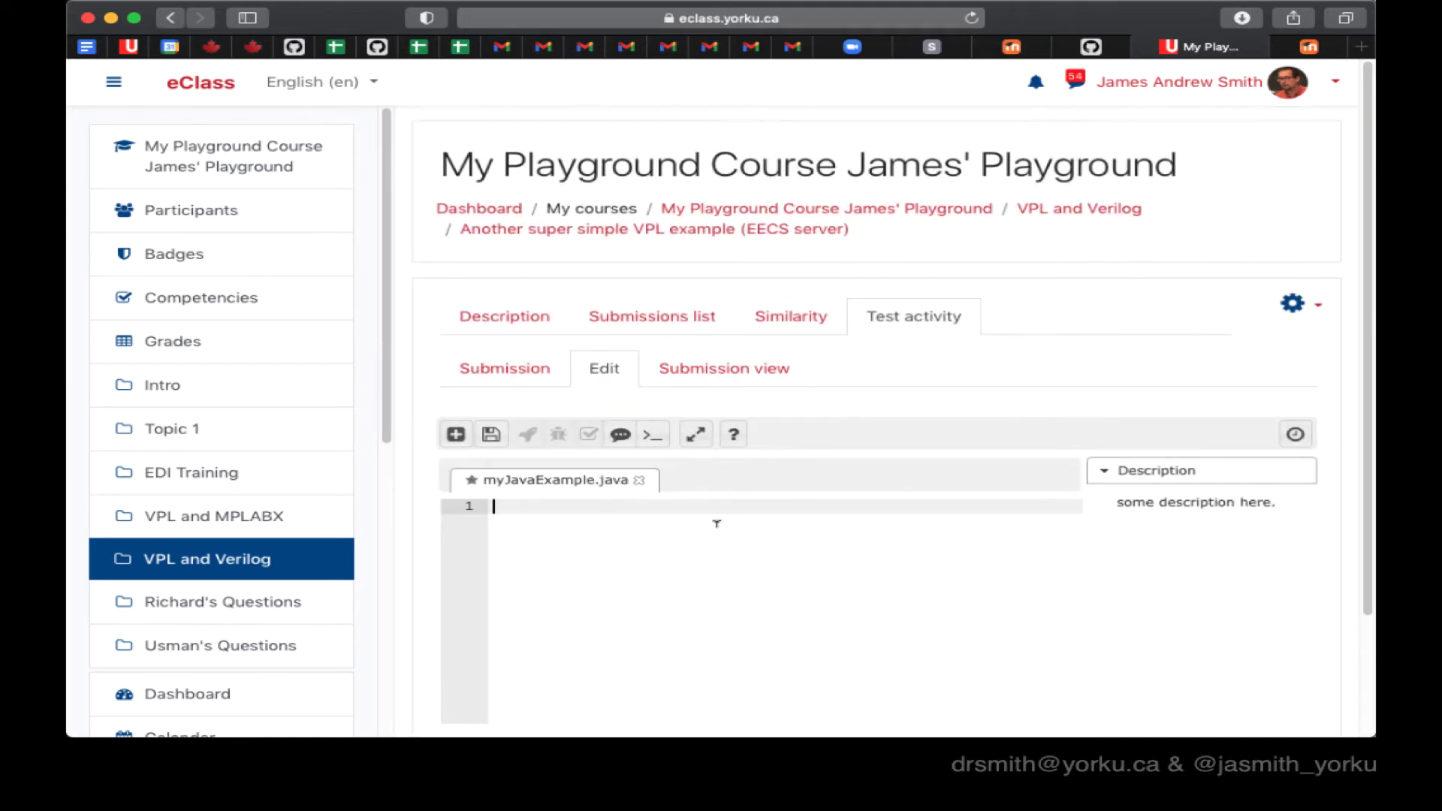
- Paste the Udemy Hello World Java code into myJavaExample.java, save it, and run it
key("super+grave")
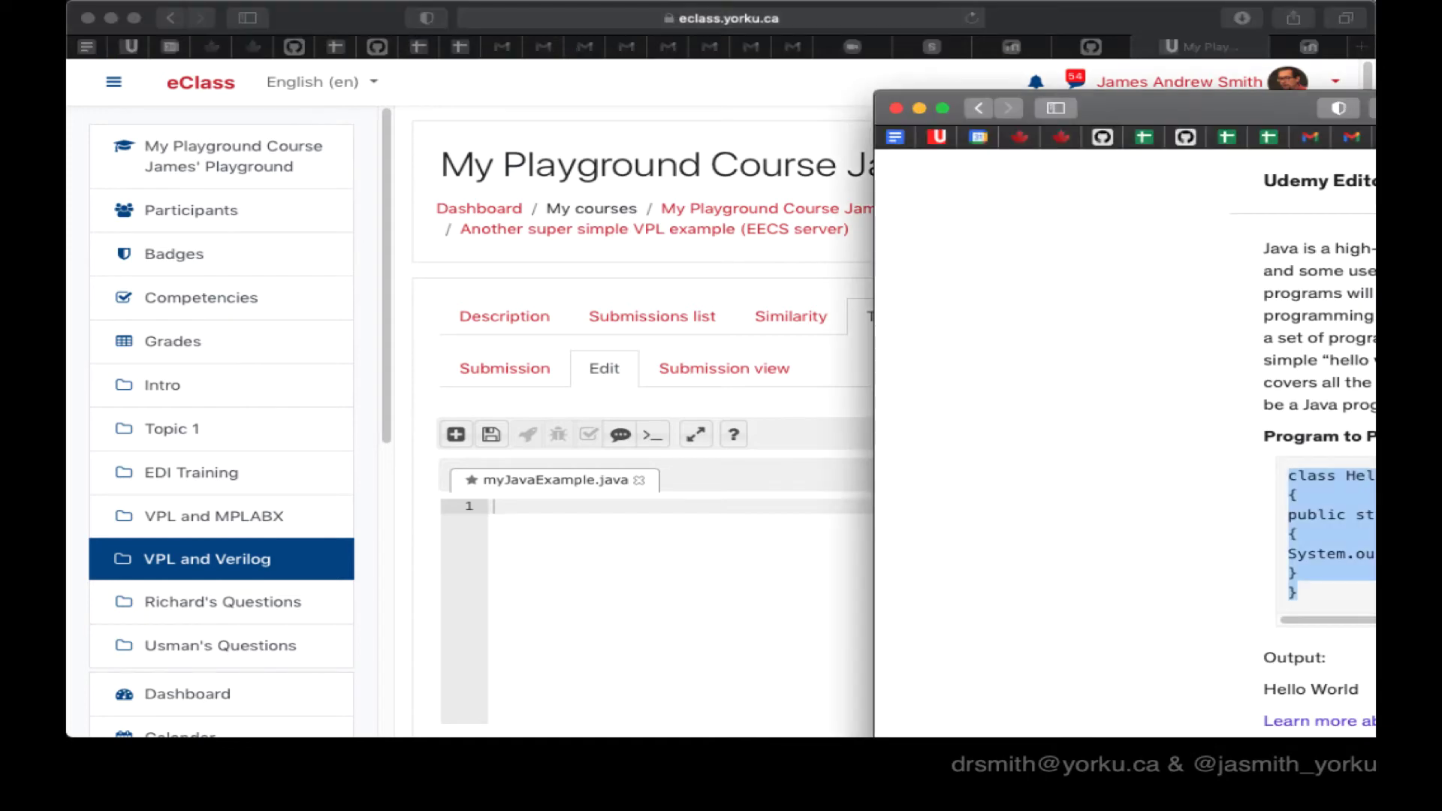
left_click(605, 638)
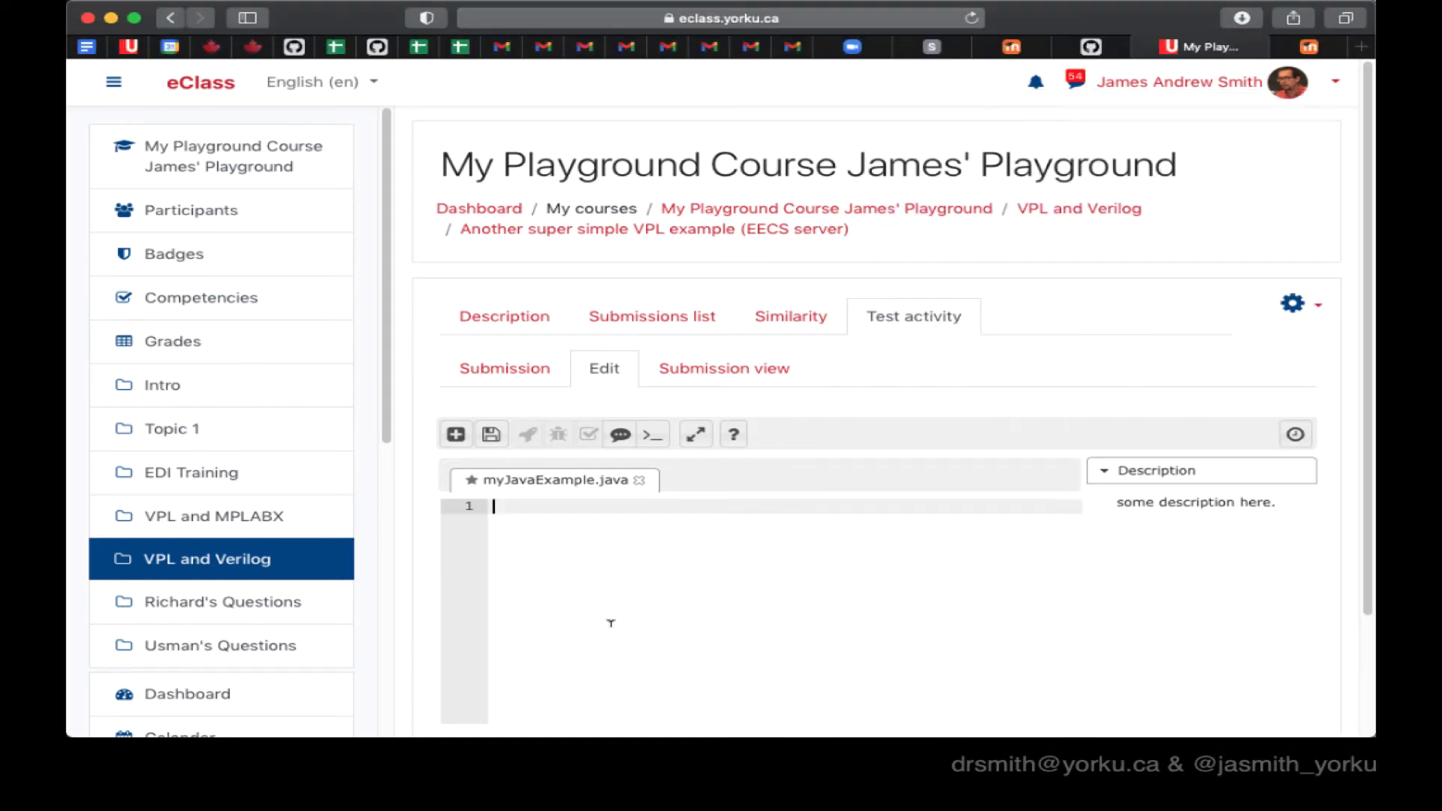
type("class HelloWorld { public static void main(String args[]) { System.out.println(\"Hello World\"); //Prints on screen \"Hello World\" } }")
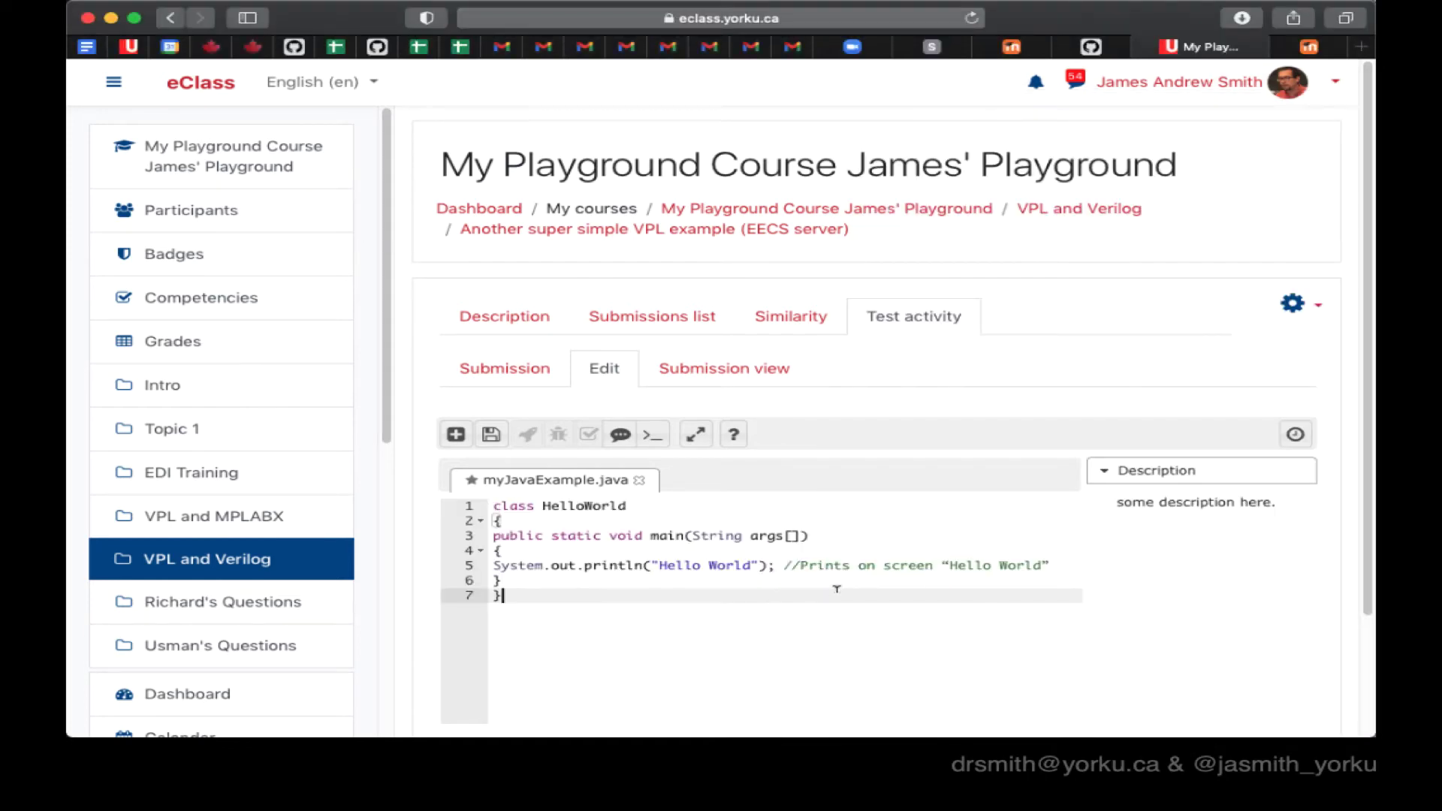
left_click(490, 433)
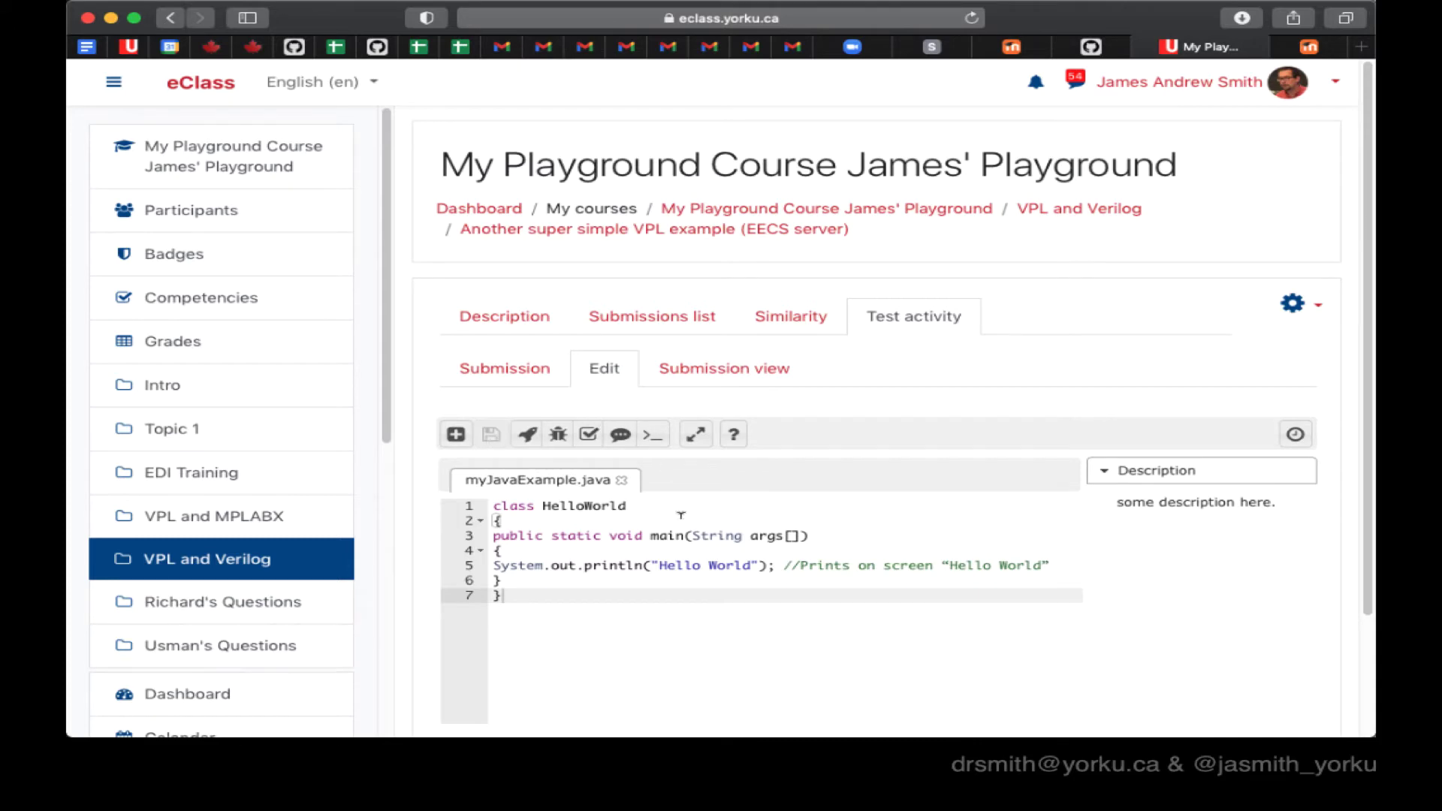
left_click(527, 434)
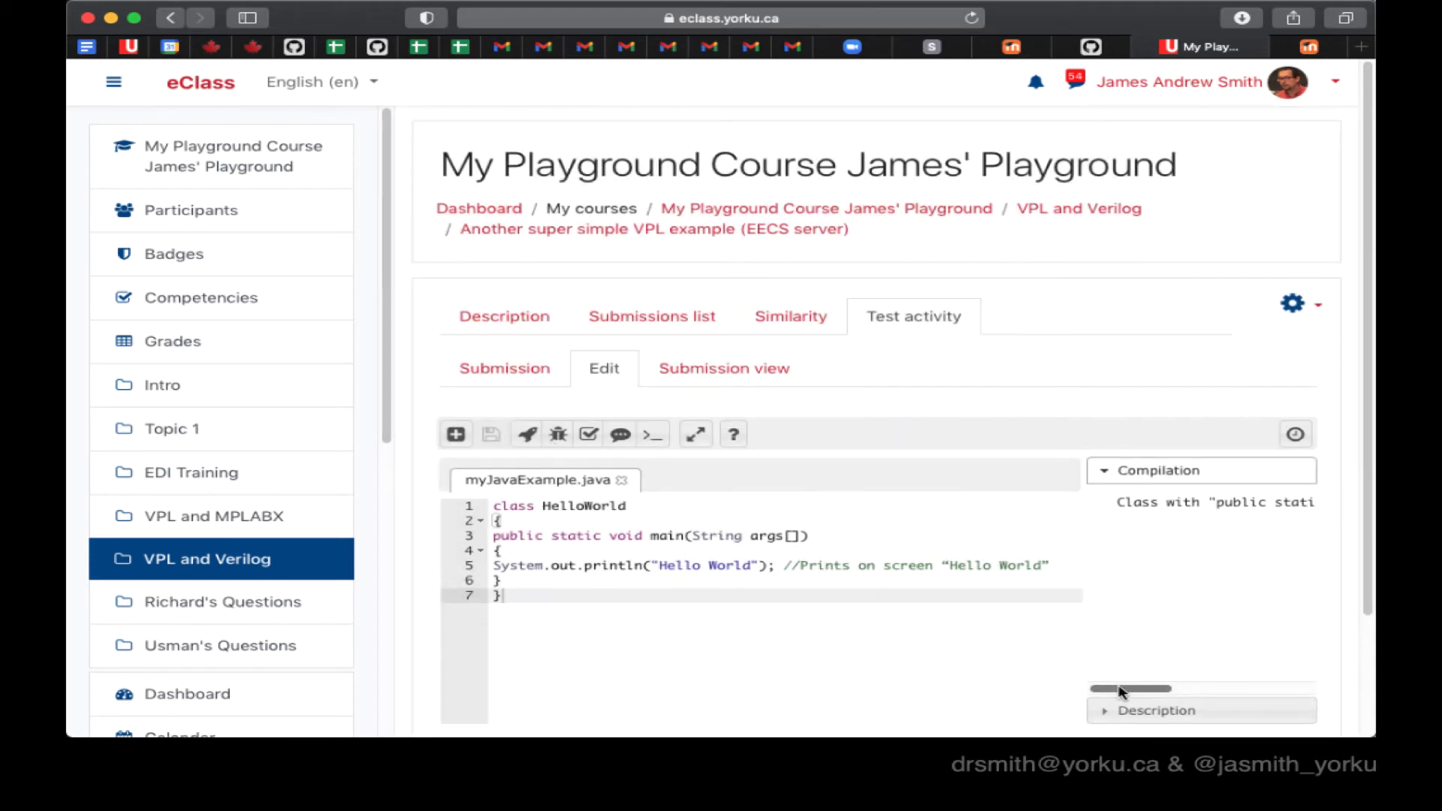
left_click_drag(1124, 689, 1099, 668)
- Rename class HelloWorld to myJavaExample, save, run it to print Hello World, then close the console
double_click(600, 505)
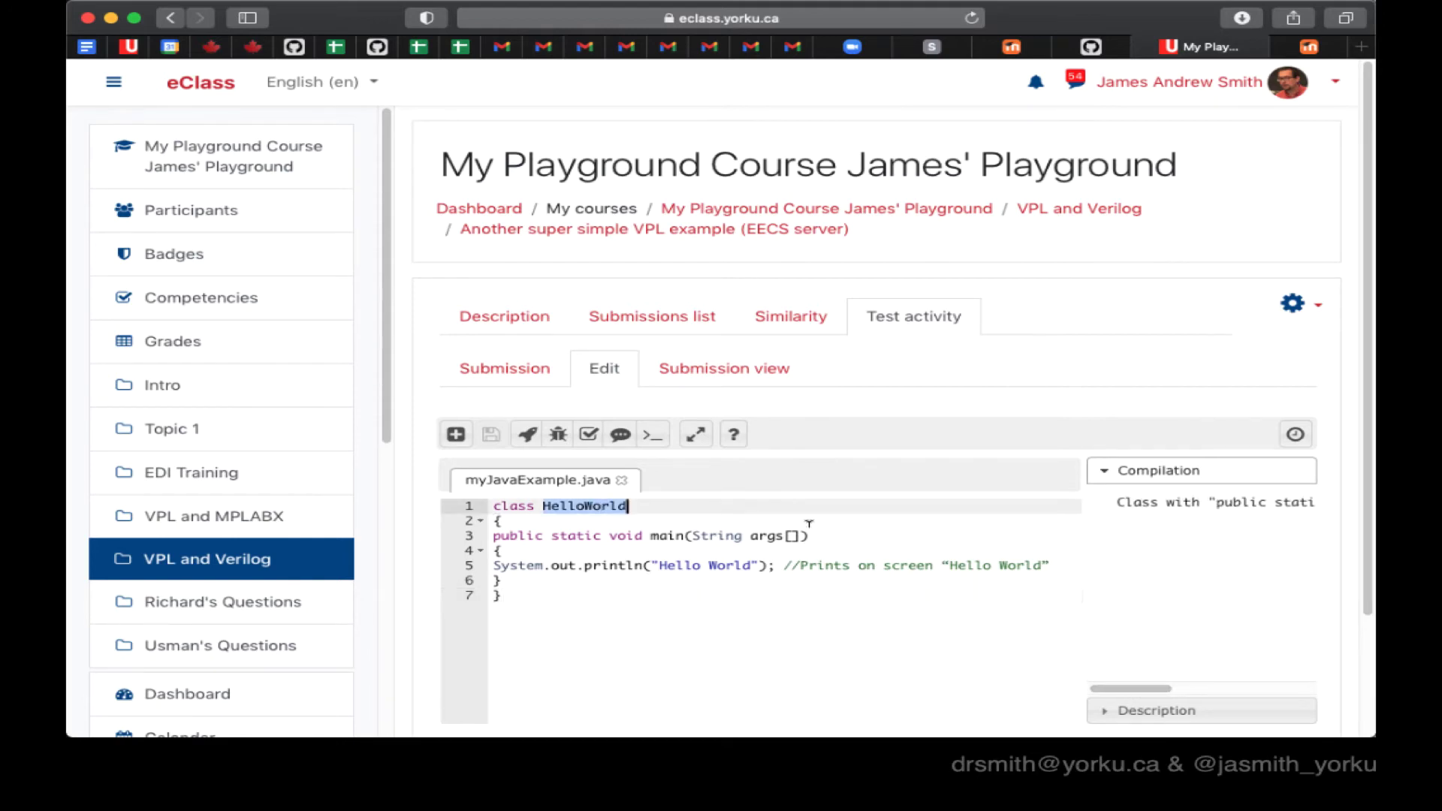
type("myJavaExample")
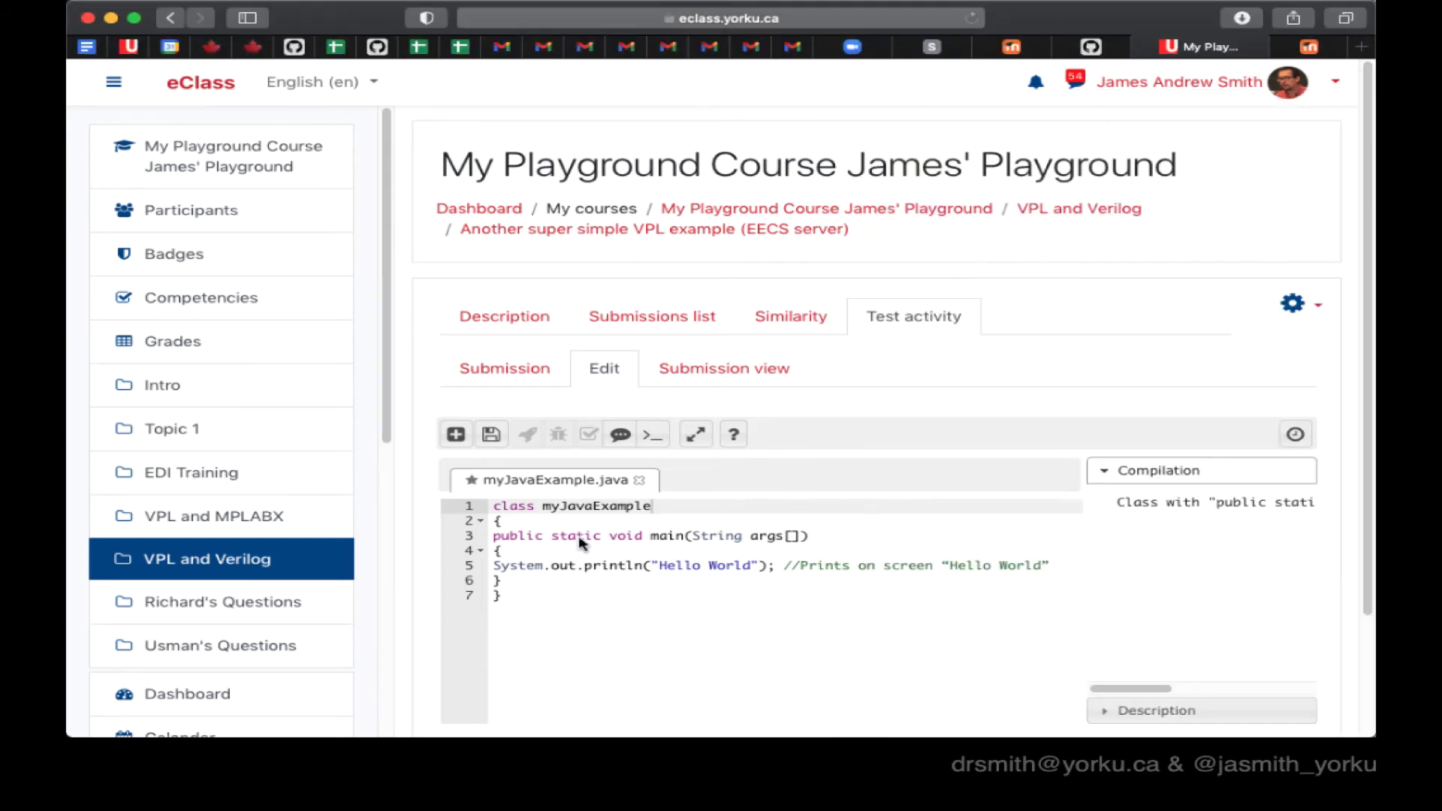
left_click(491, 438)
left_click(529, 437)
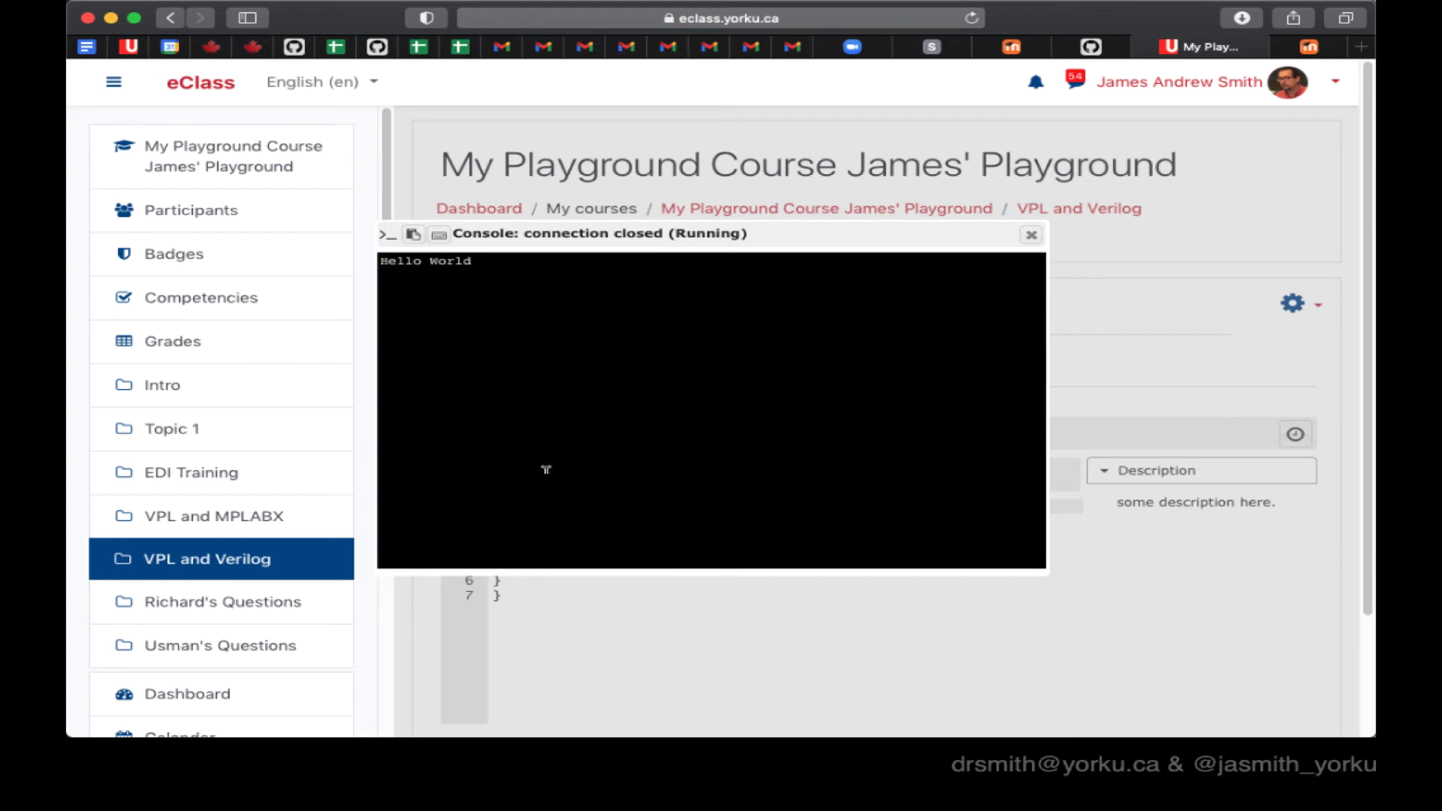
left_click(1031, 235)
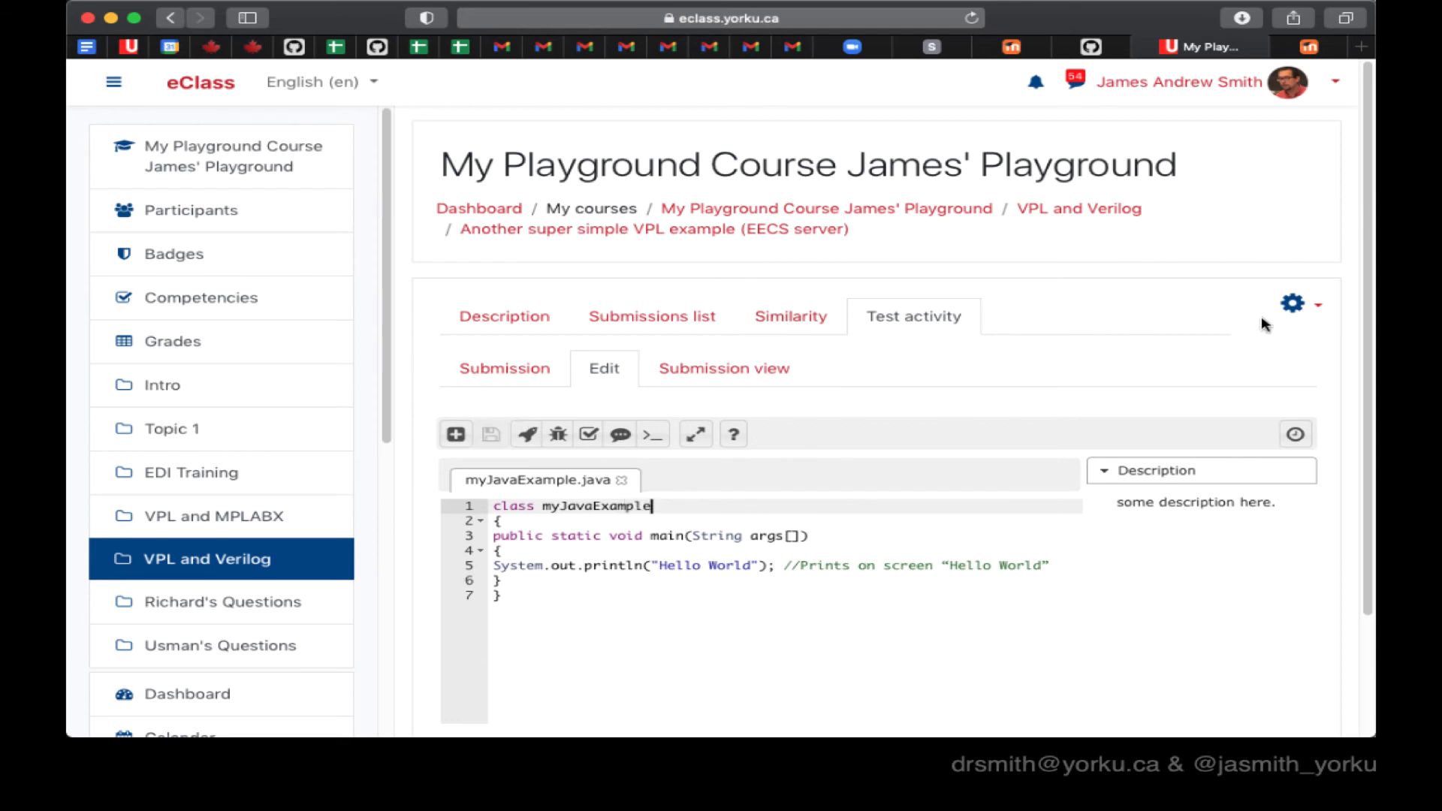
- Save the local execution servers as the eecs.yorku.ca server address followed by end_of_jails
left_click(1292, 304)
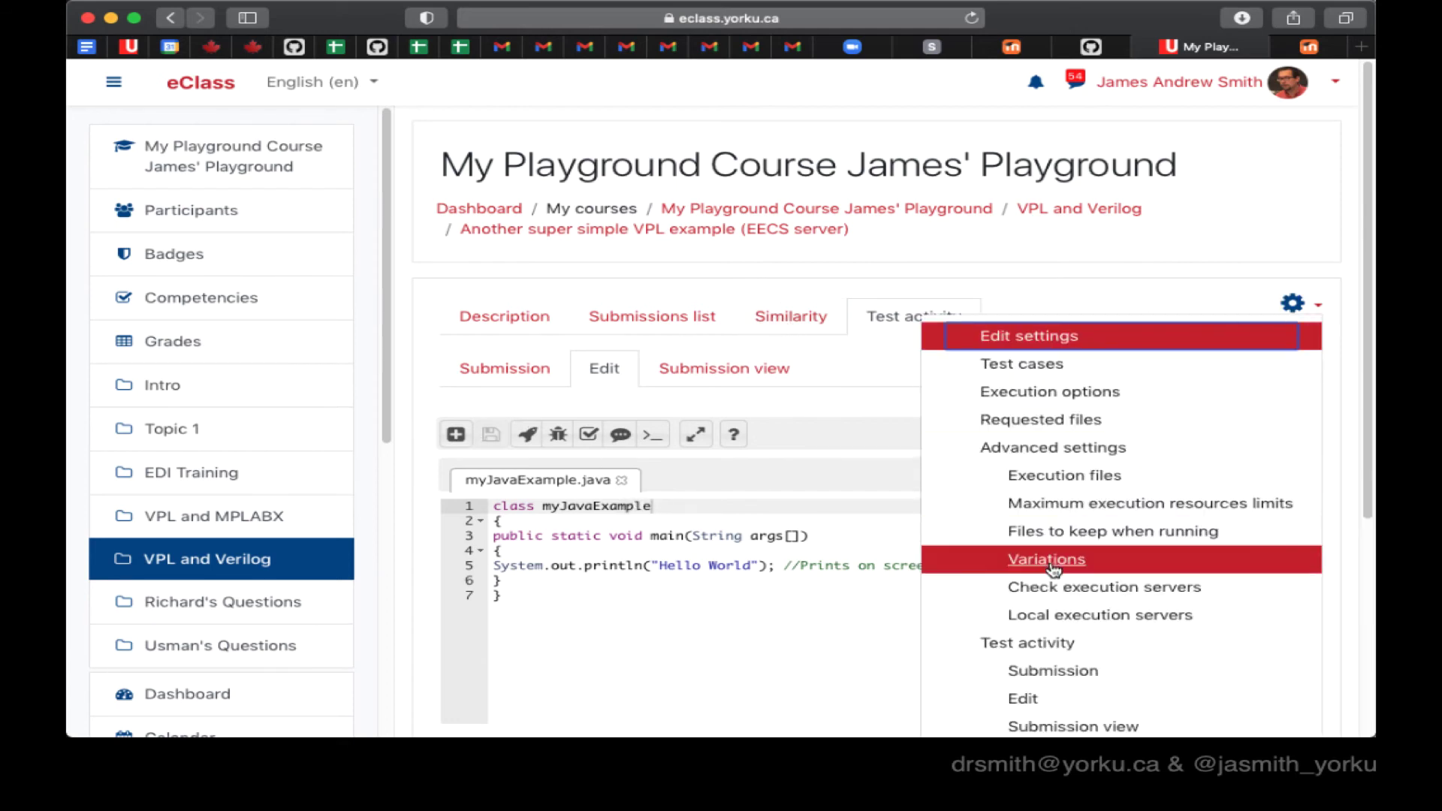
left_click(1051, 617)
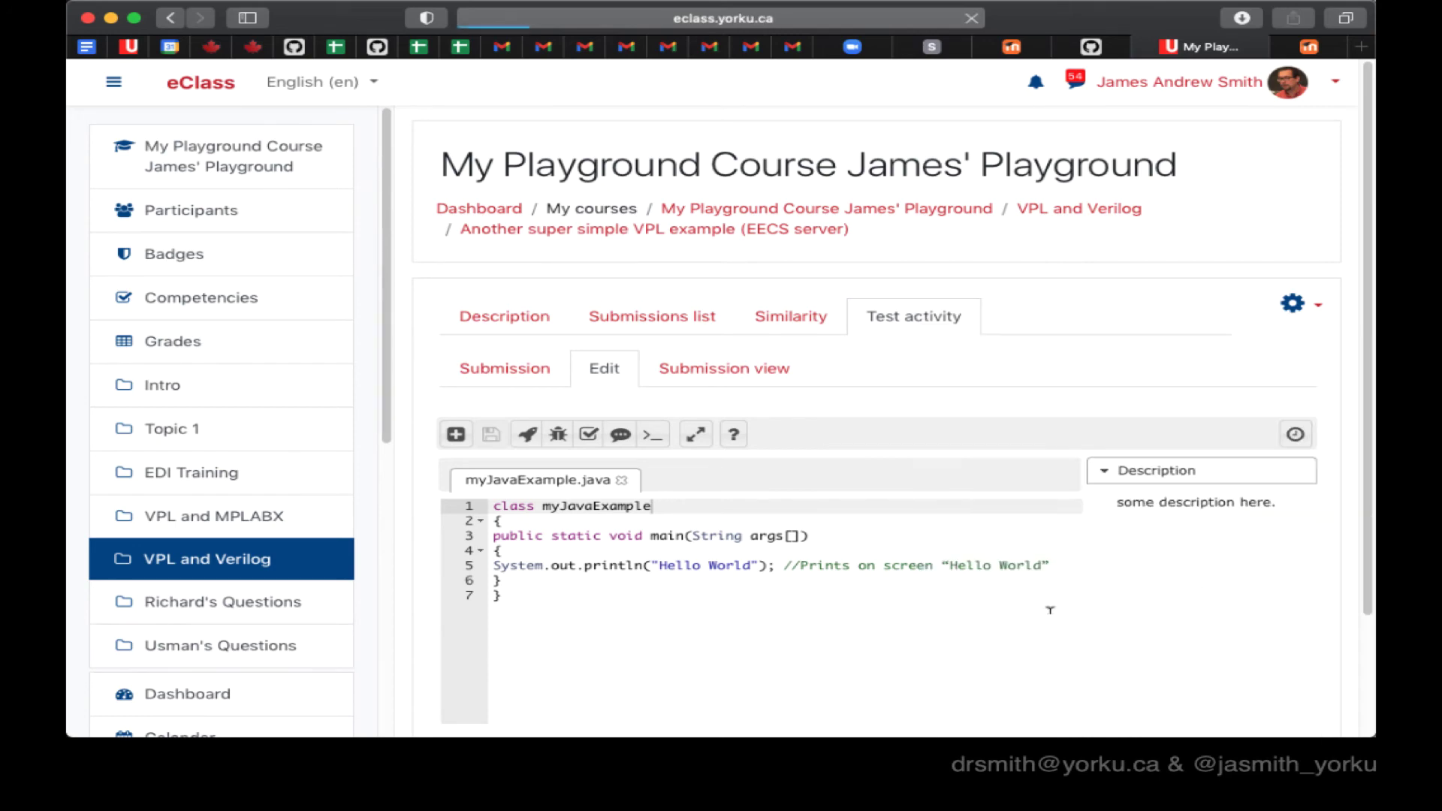
left_click(936, 514)
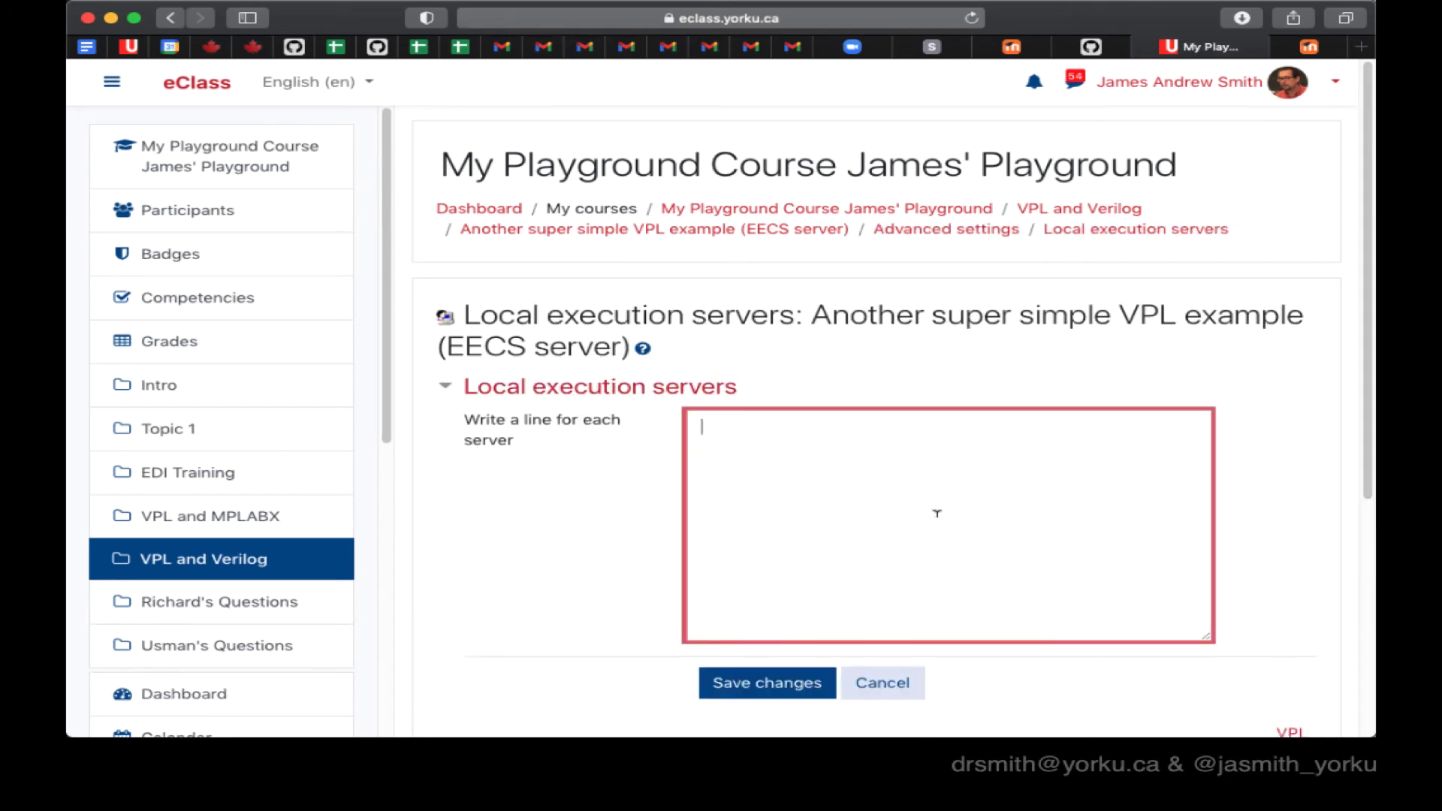
type("https:/")
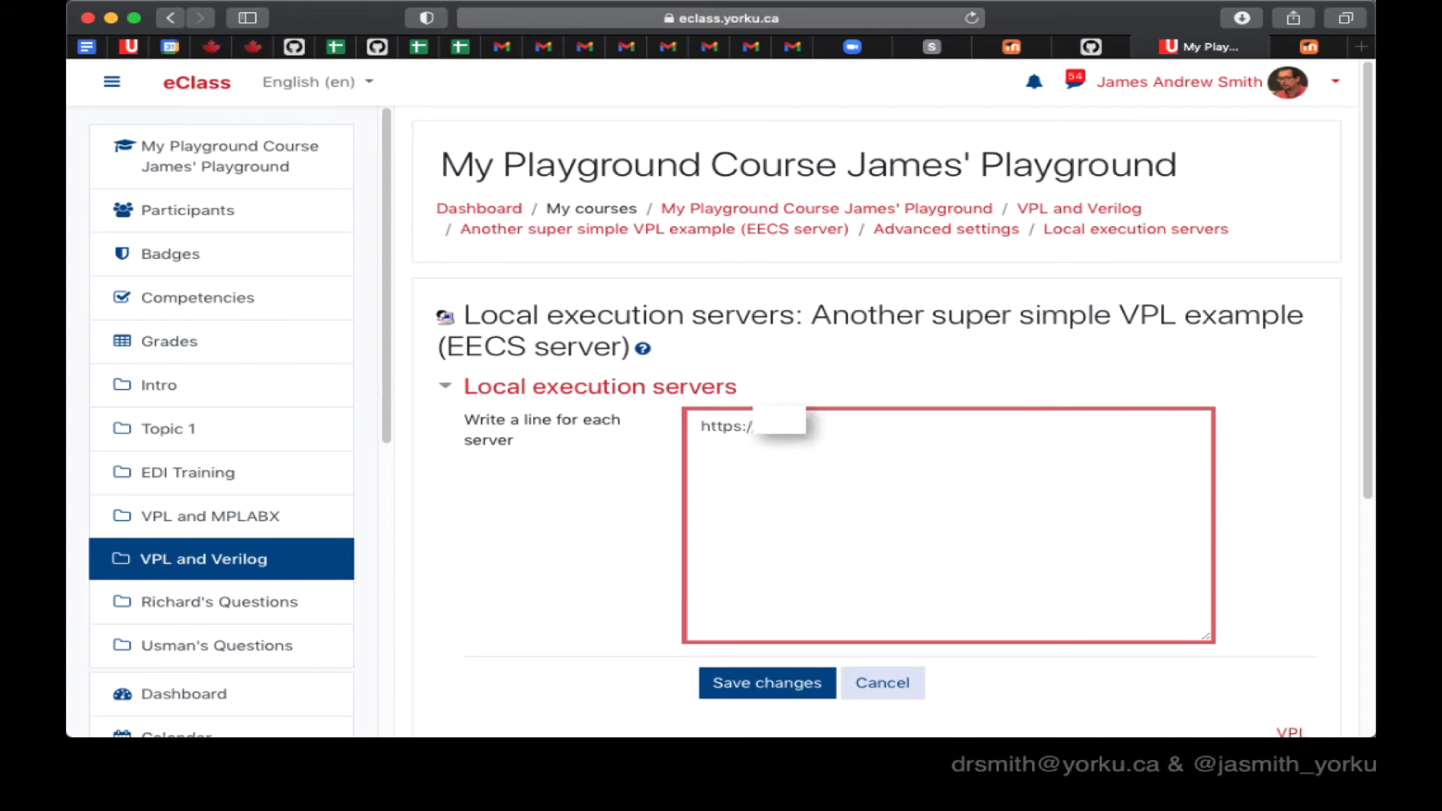
type("ecs.yorku.ca ")
type("end_of_jails")
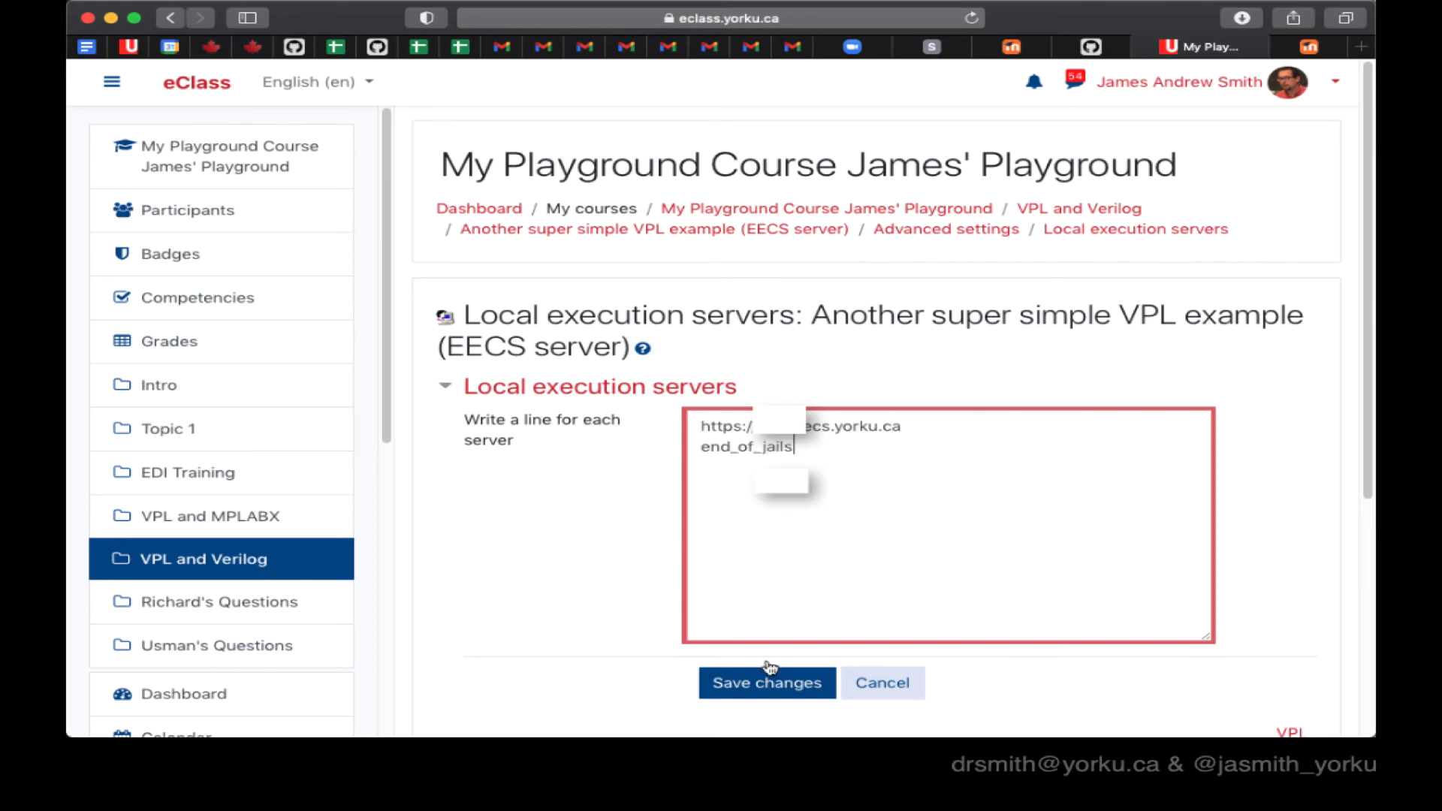
left_click(767, 686)
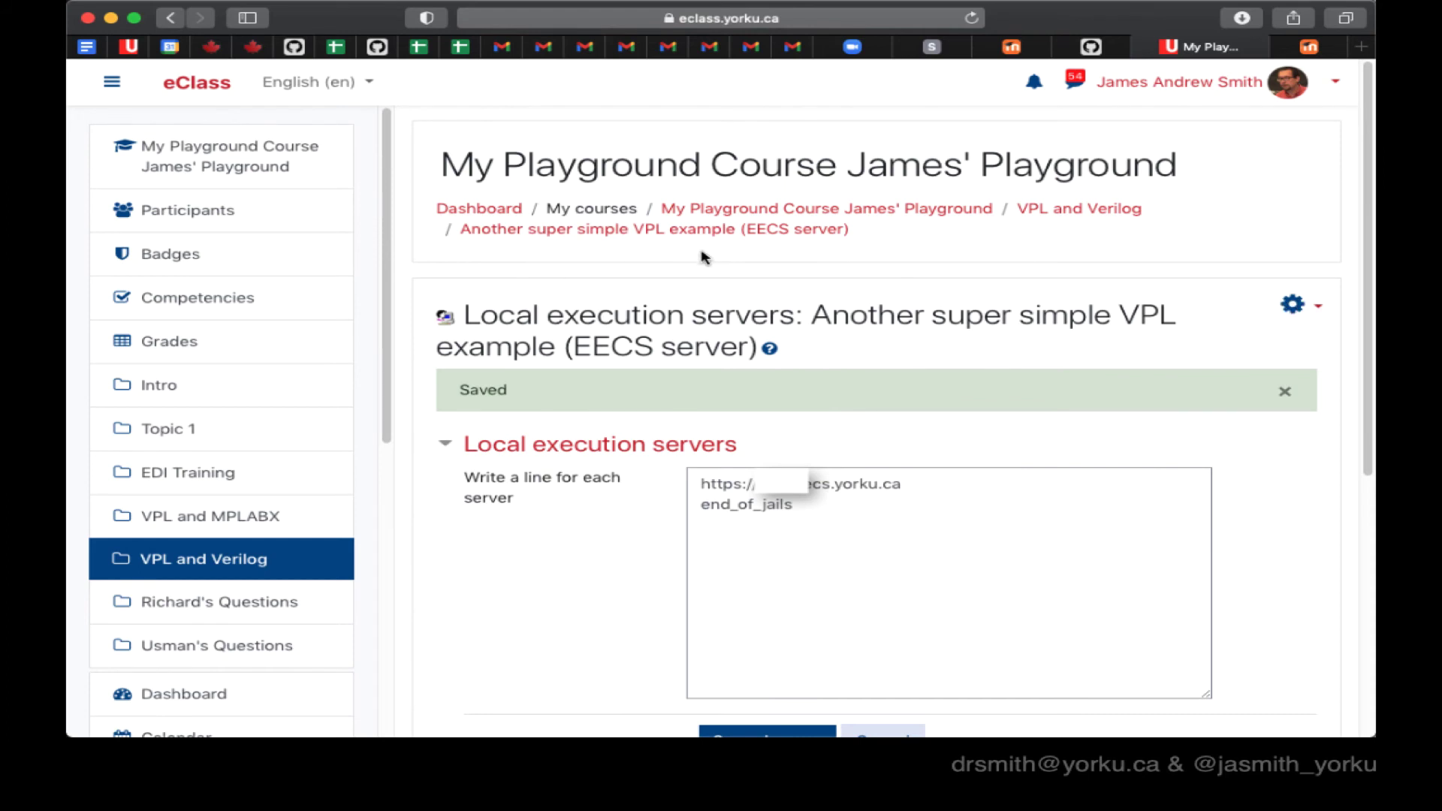
- Return to the activity's editor and rerun myJavaExample.java, confirming it prints Hello World
left_click(669, 234)
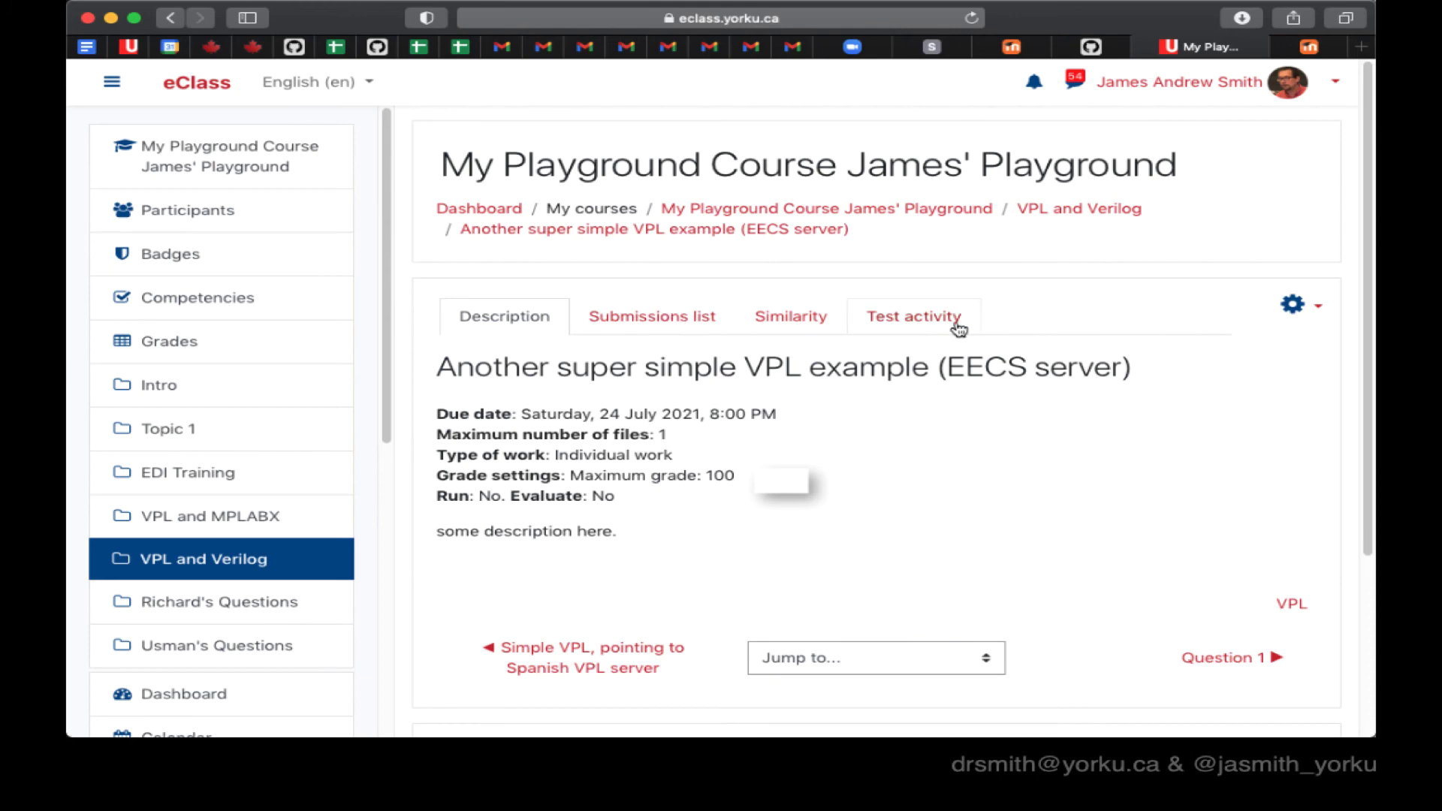
left_click(956, 326)
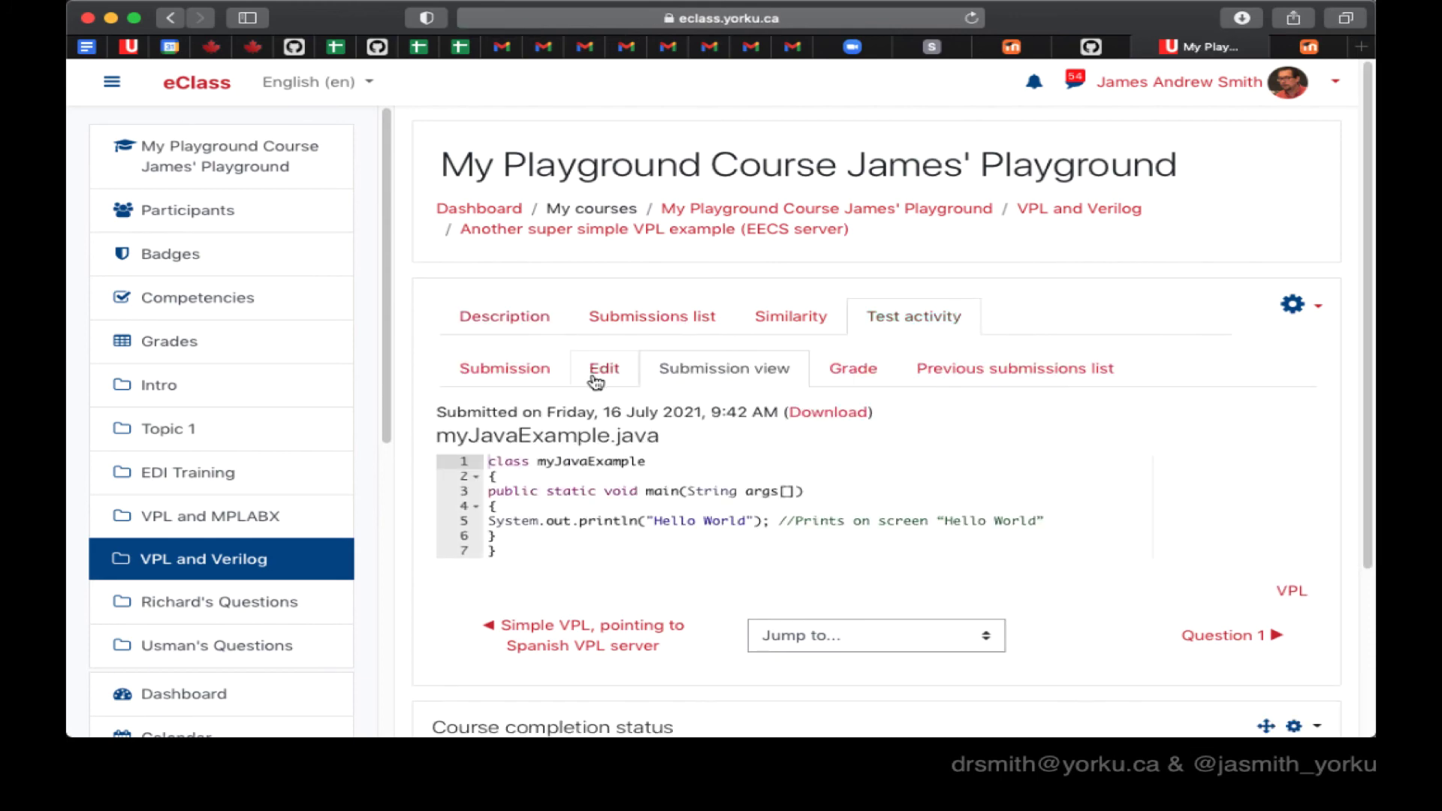
left_click(597, 379)
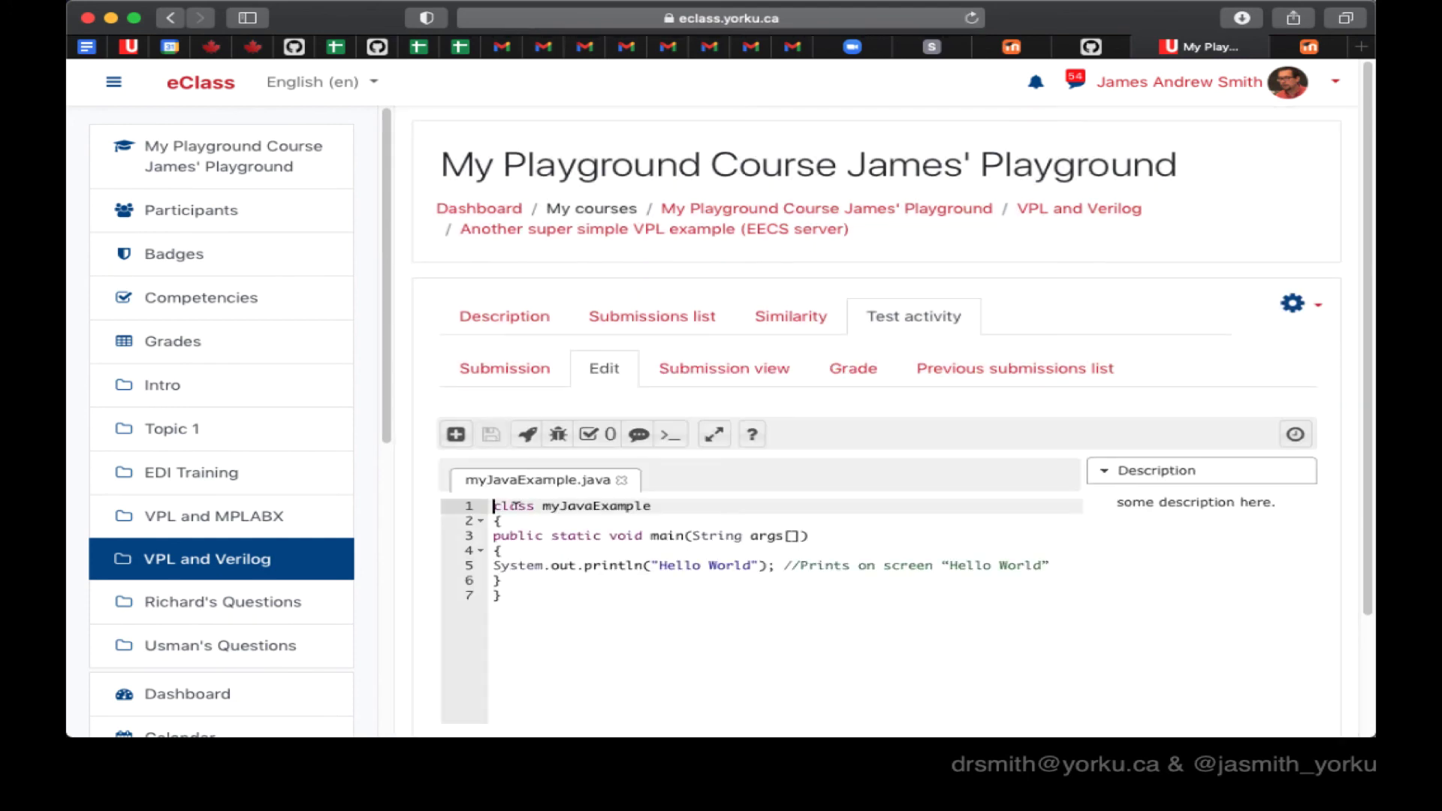
left_click(528, 435)
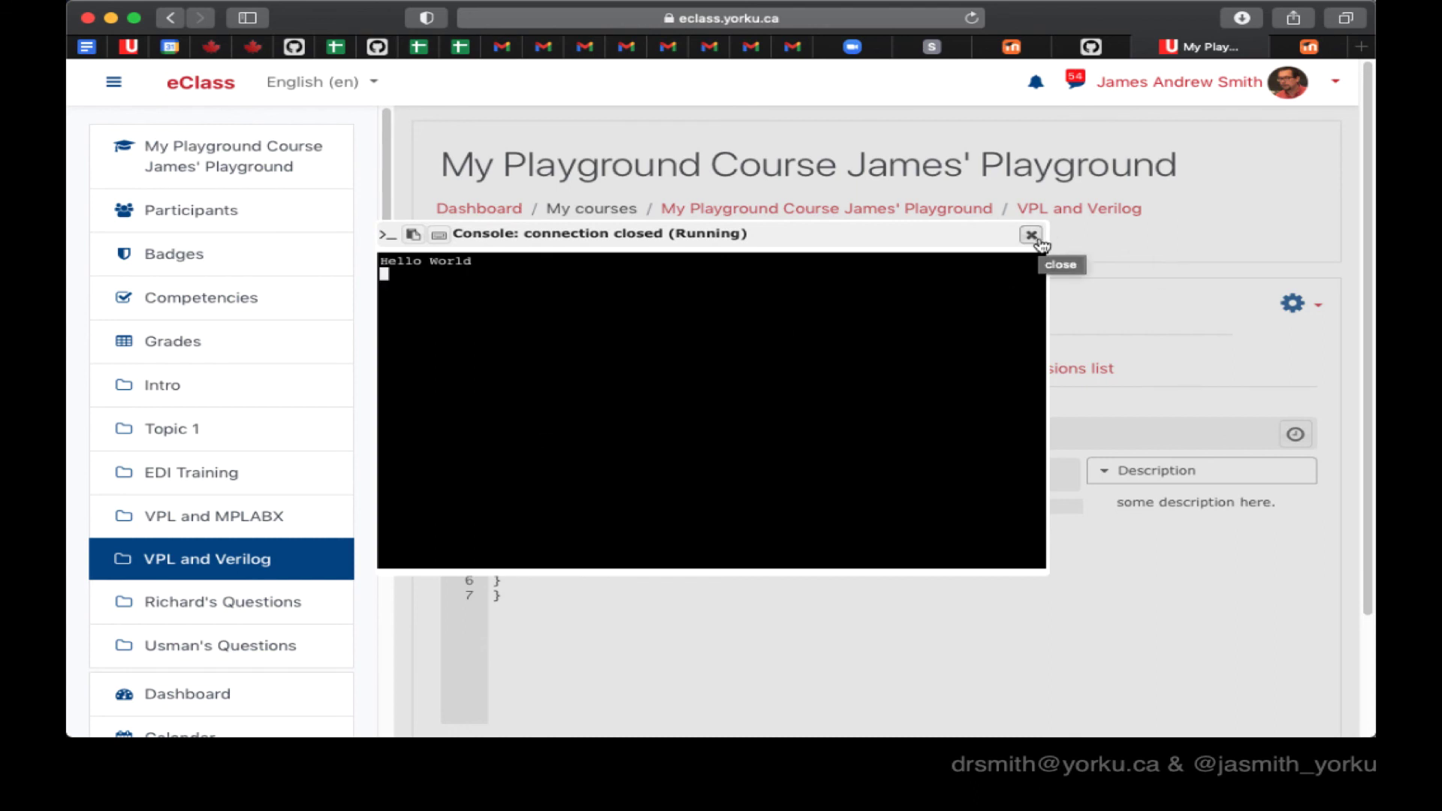
left_click(1031, 234)
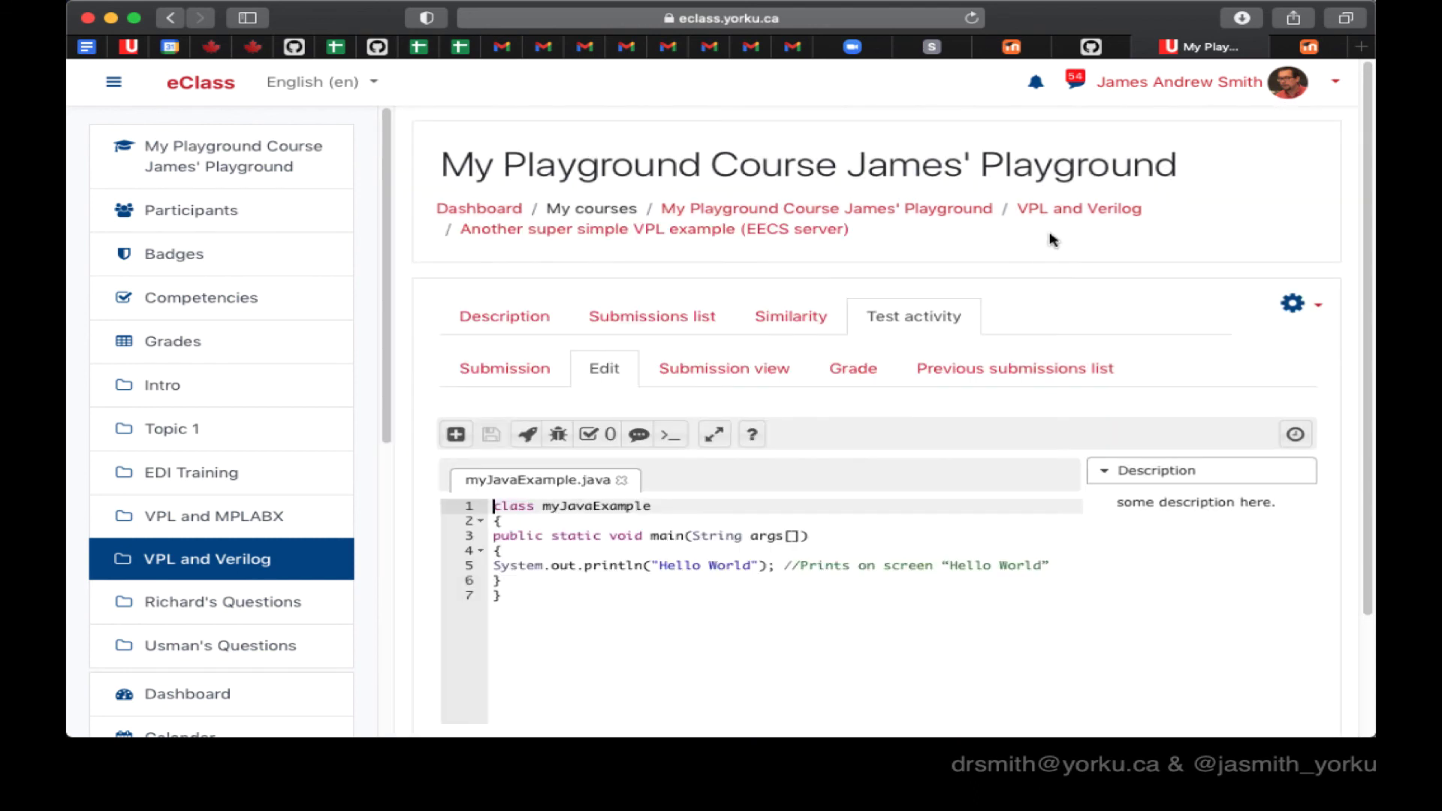
- Close the file tab to show the file list and expand the full set of file tools
left_click(610, 578)
left_click(621, 479)
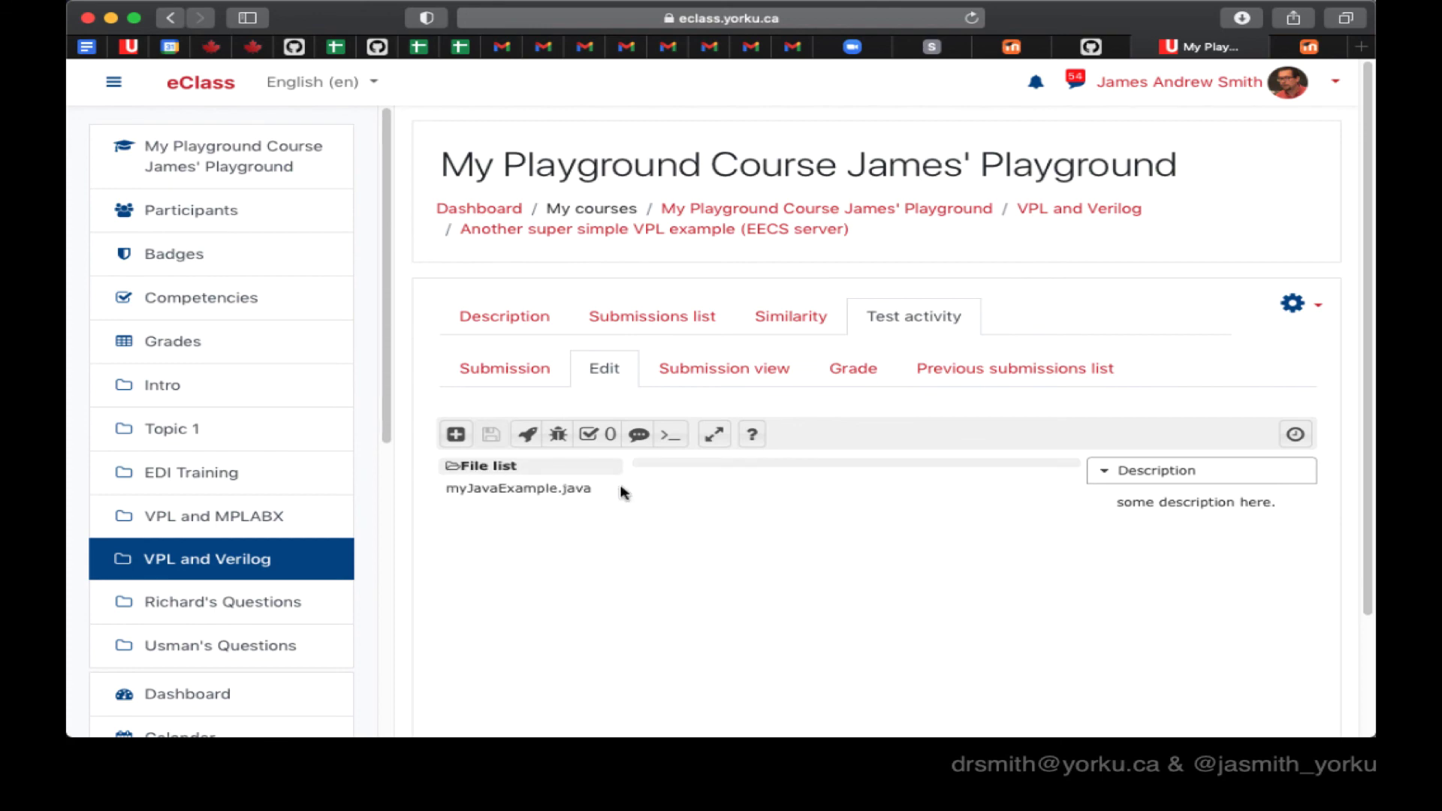
left_click(562, 489)
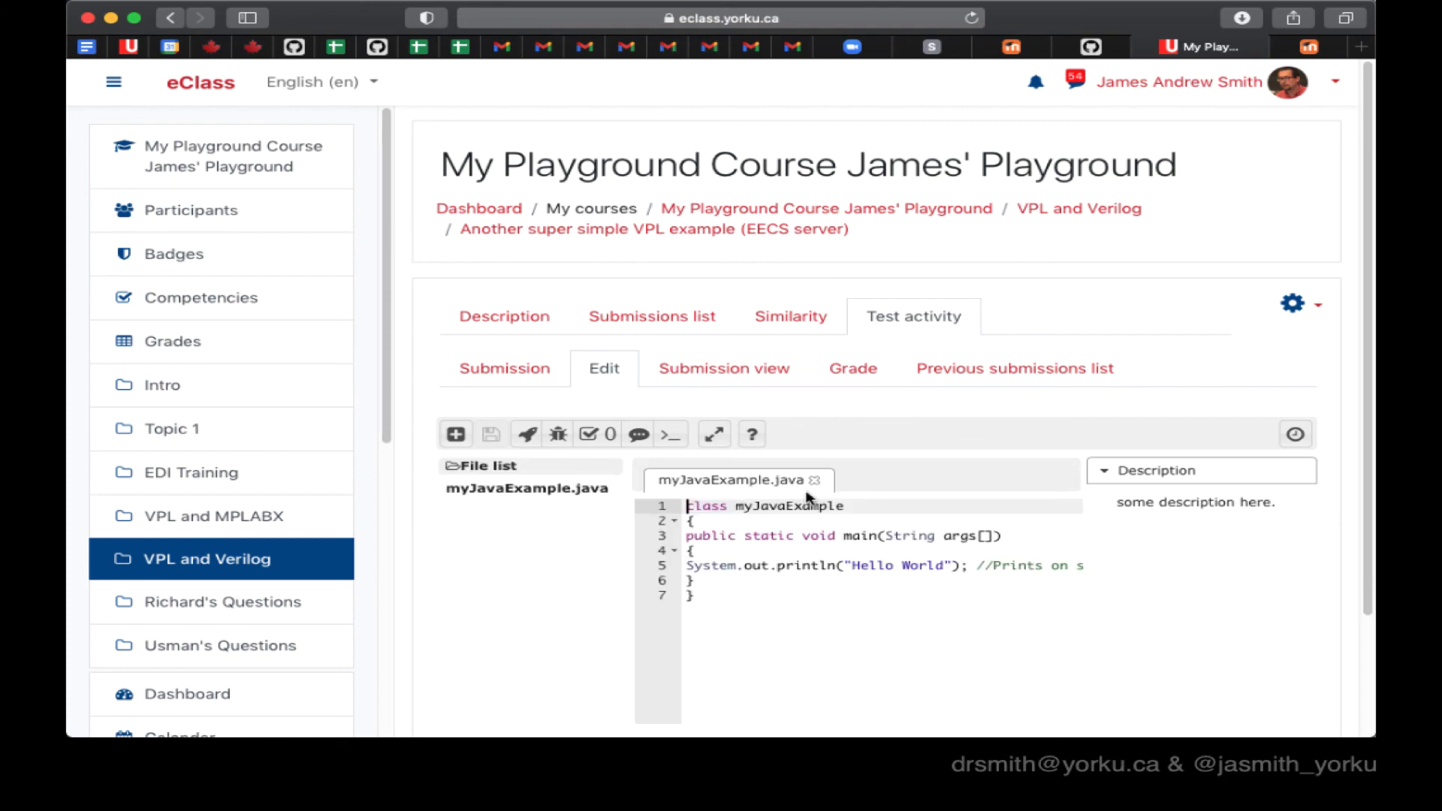
left_click(819, 485)
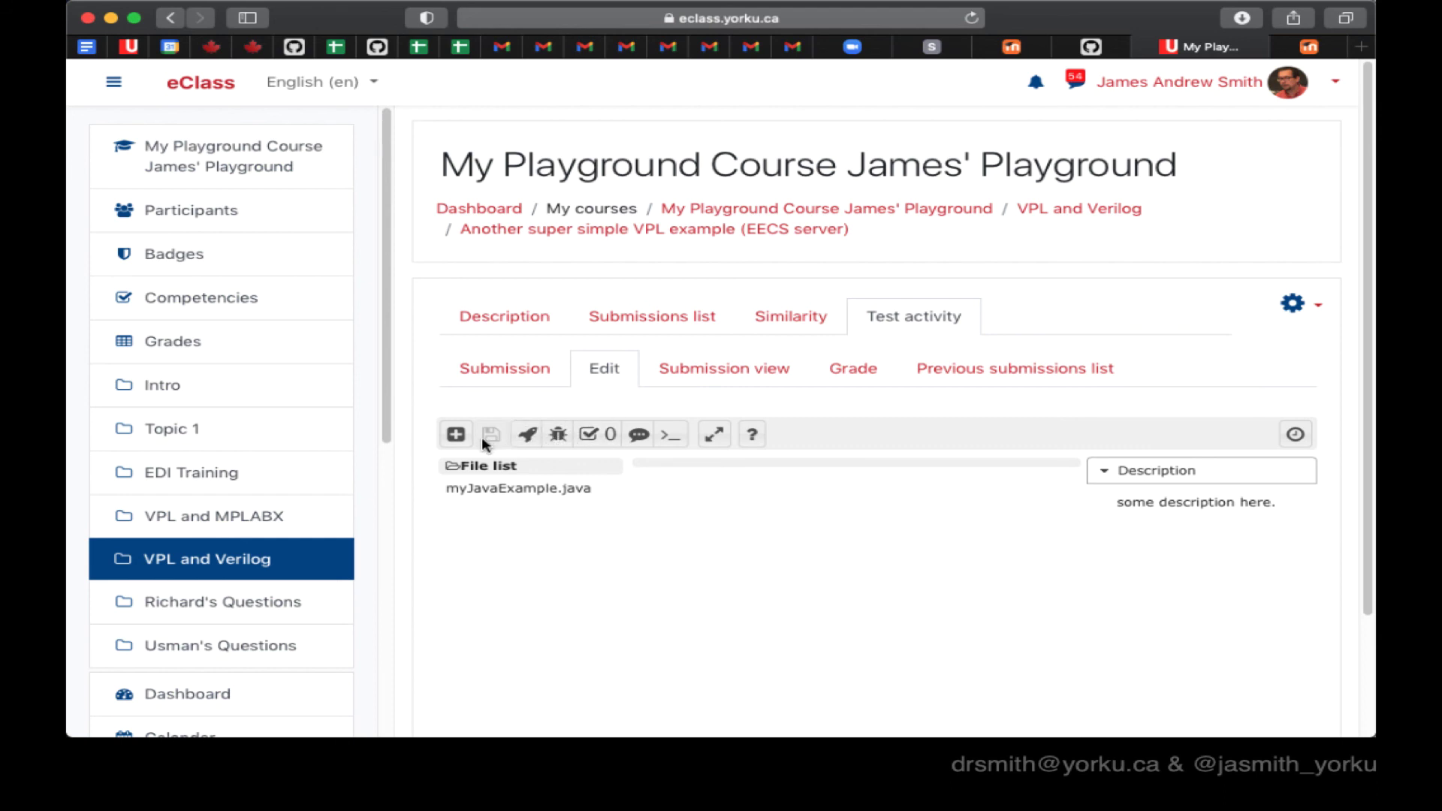
left_click(456, 434)
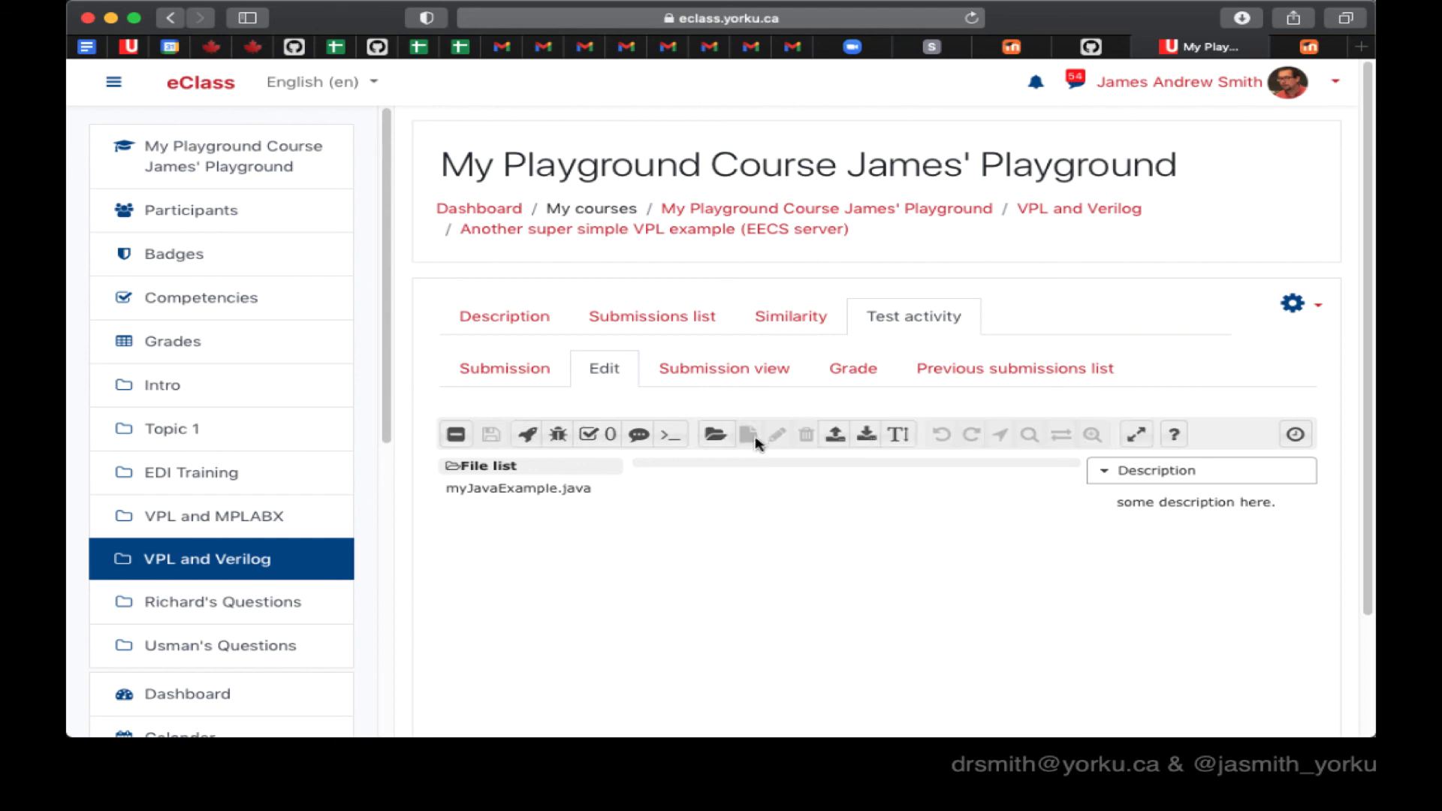